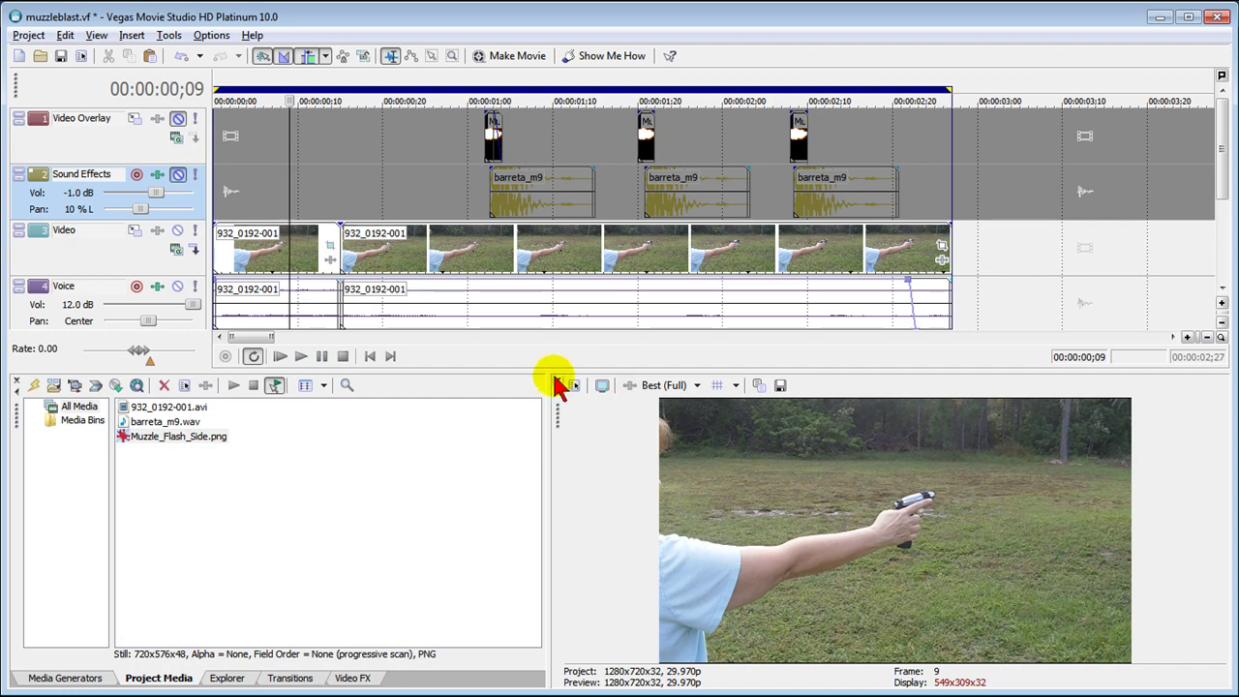
Unmute Sound Effects and Video Overlay, mute Voice, and play the project from the start.
left_click(279, 356)
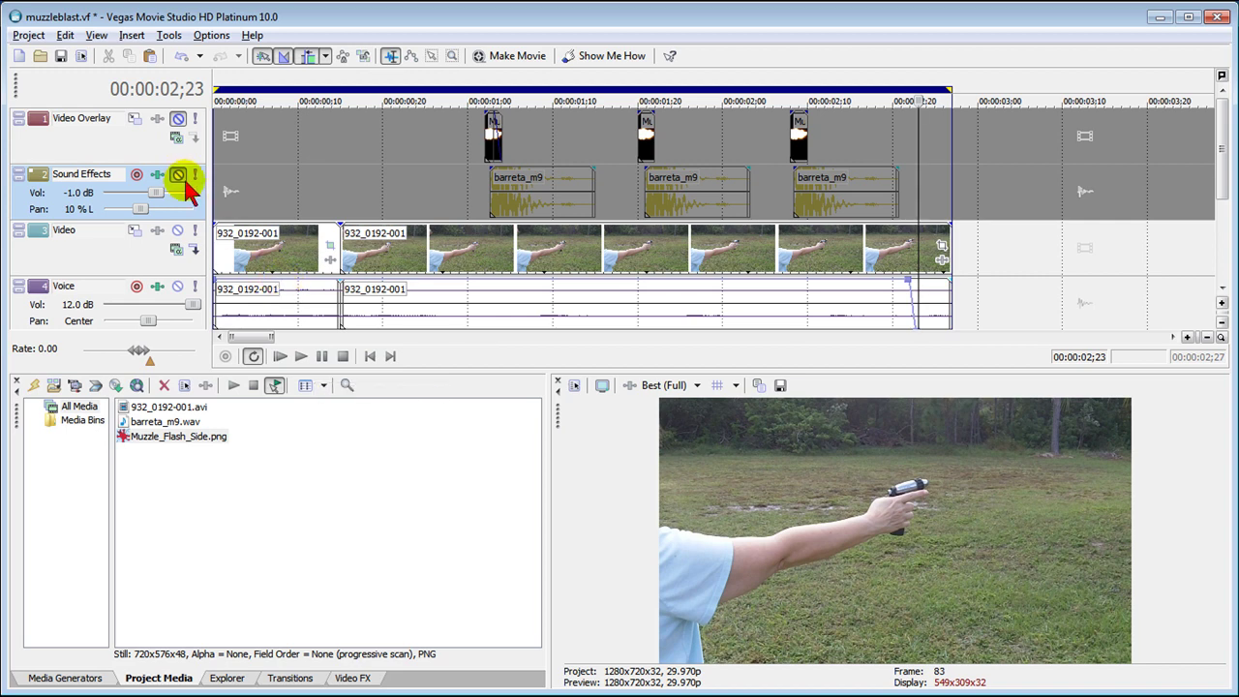
left_click(177, 174)
left_click(178, 119)
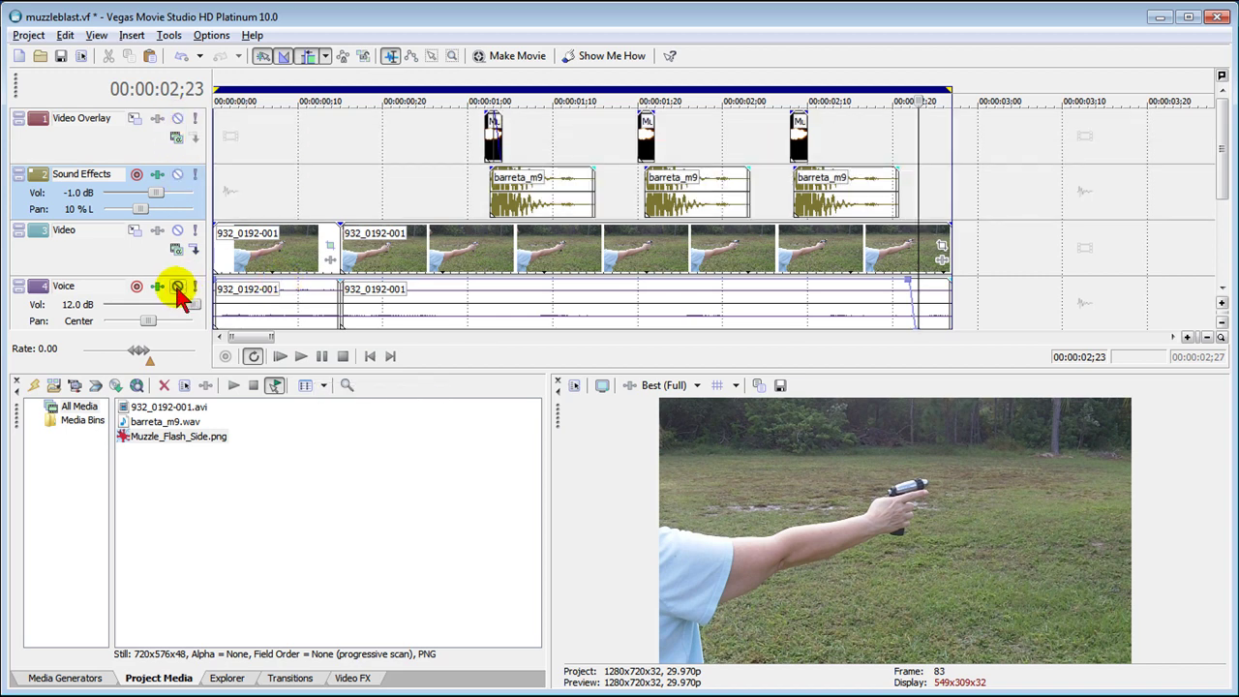
left_click(178, 288)
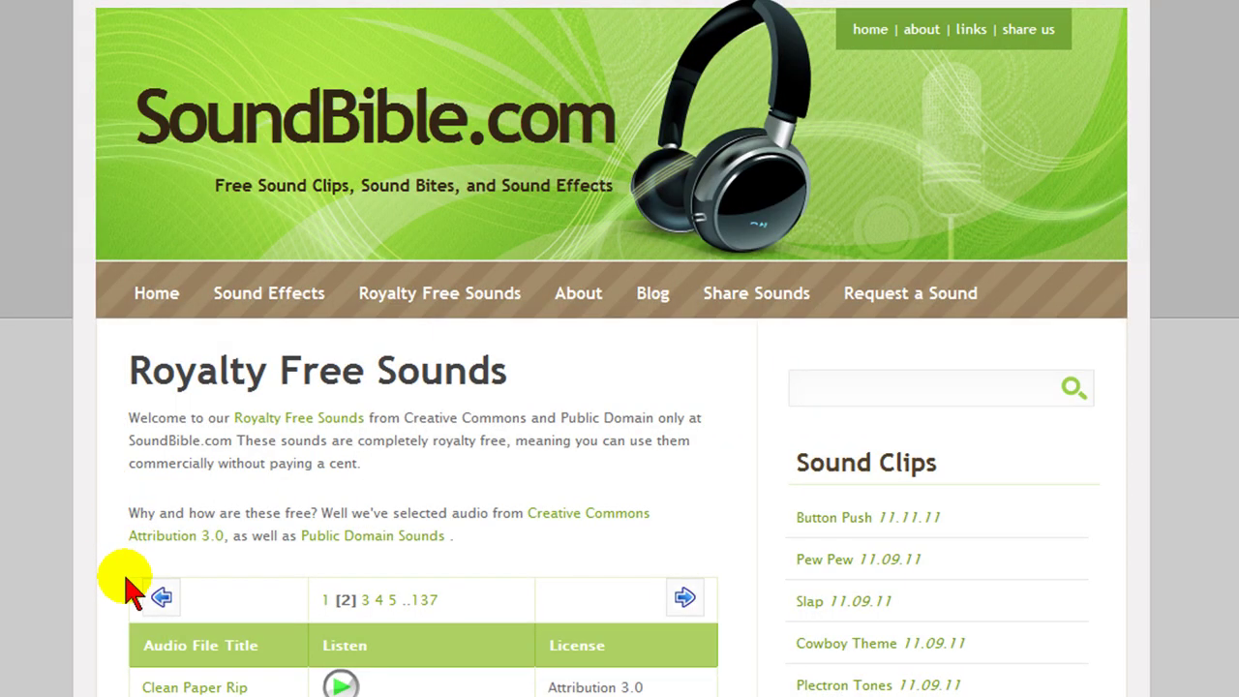
Audition Shotgun Blast and Barreta M9 on SoundBible, then open the Barreta M9 Sound page.
scroll(455, 600, "down", 2)
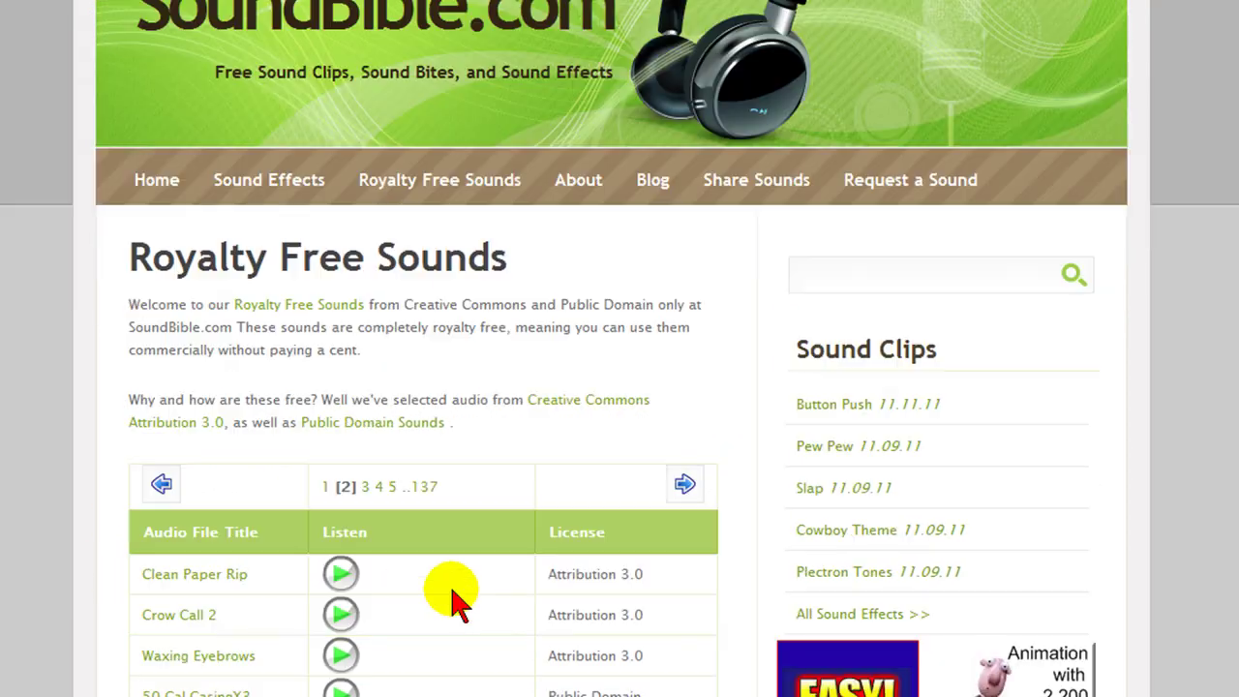
scroll(452, 592, "down", 3)
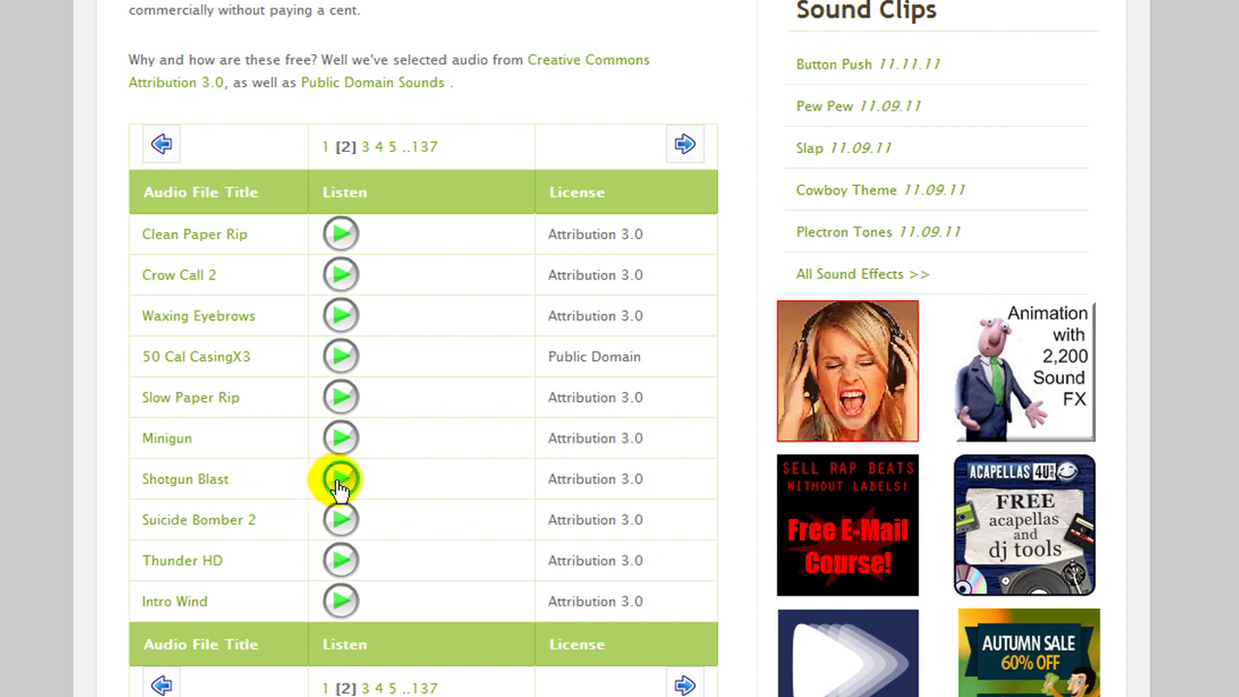
left_click(340, 480)
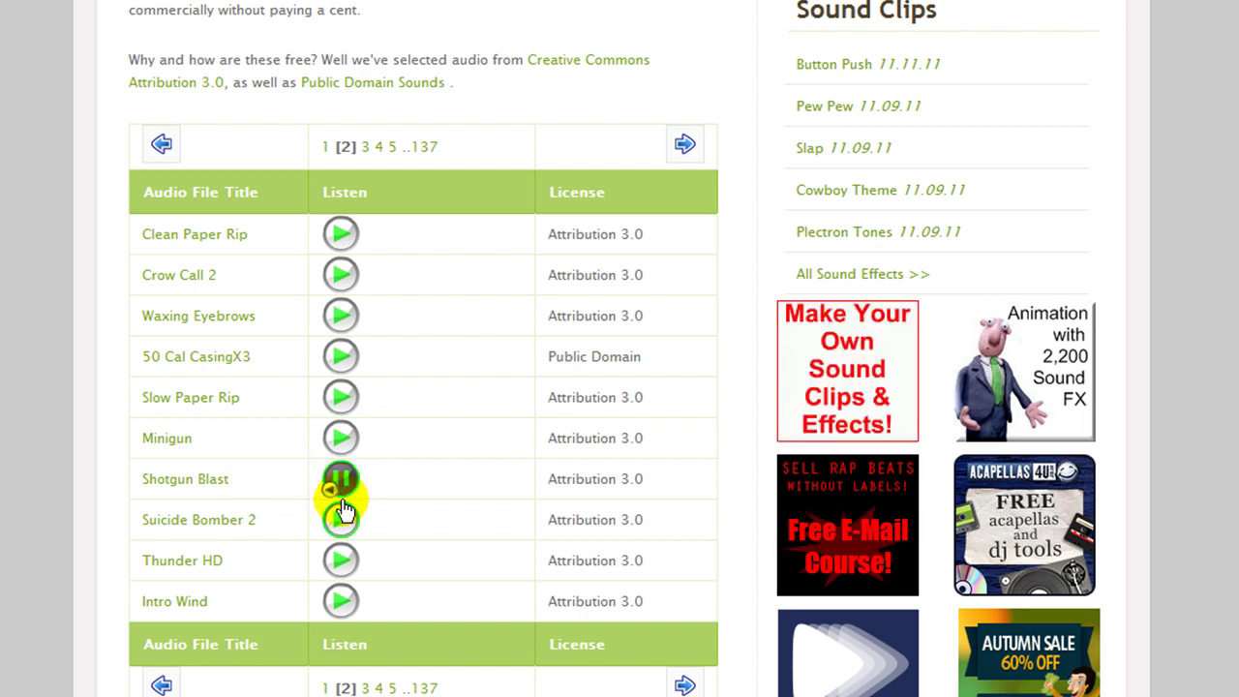
left_click(365, 688)
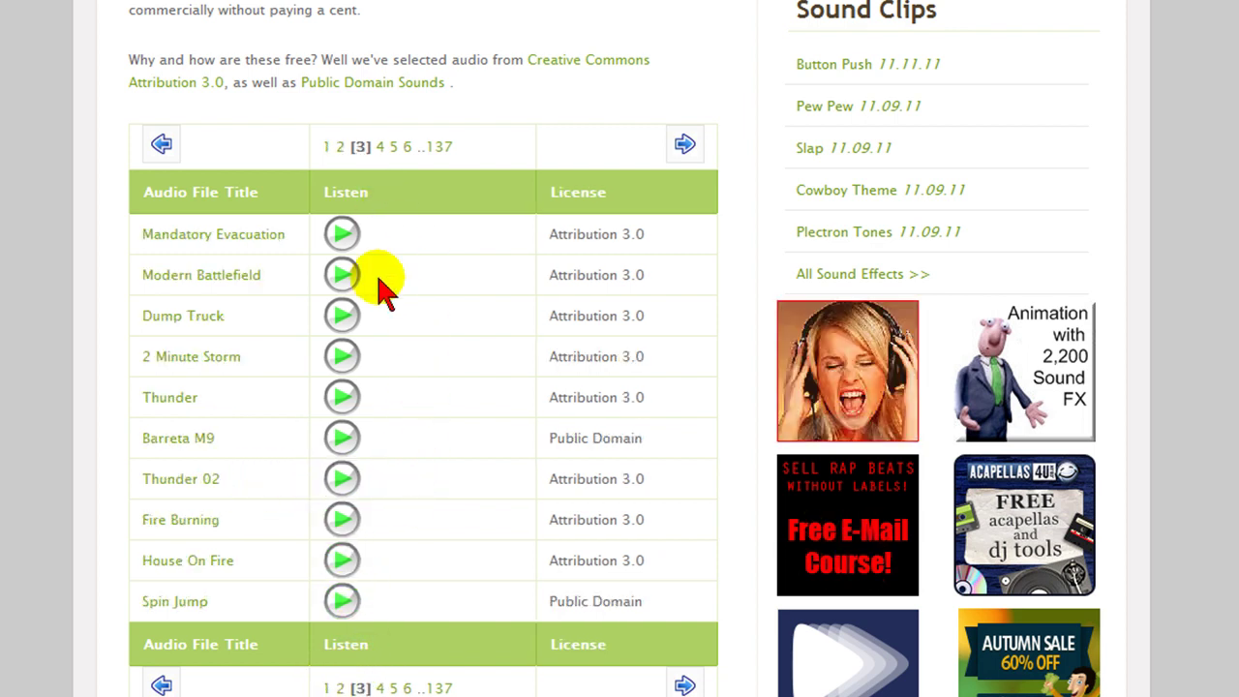
left_click(341, 437)
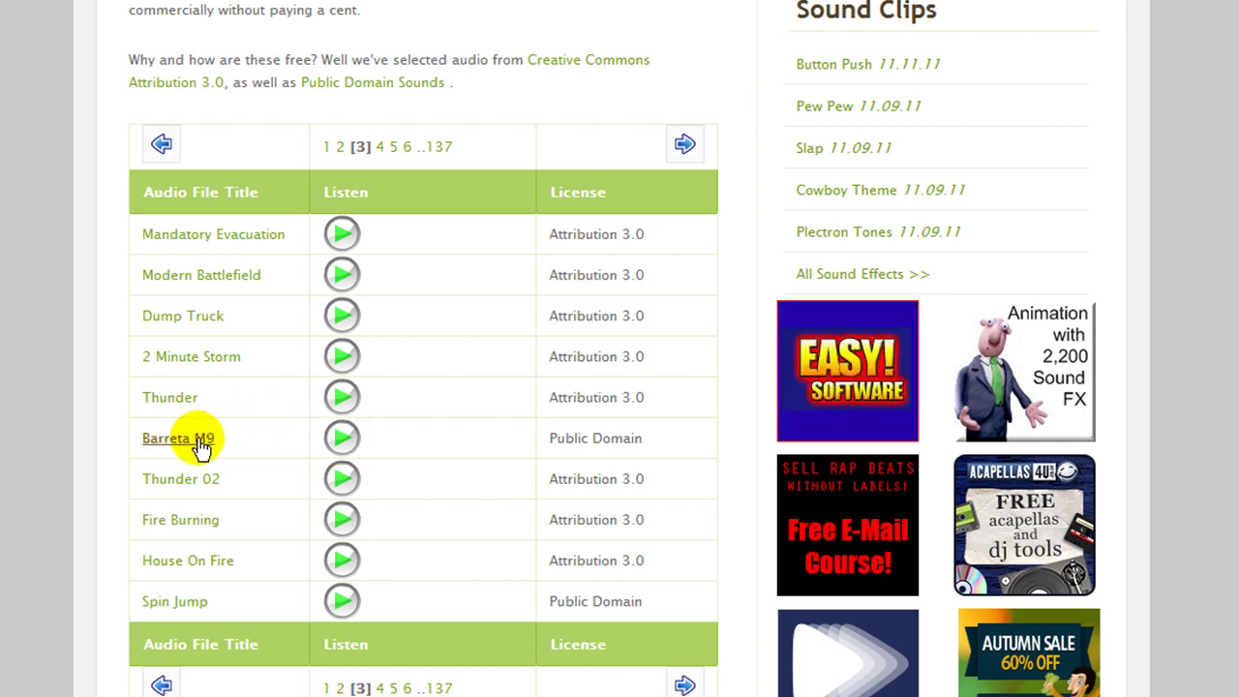
left_click(165, 440)
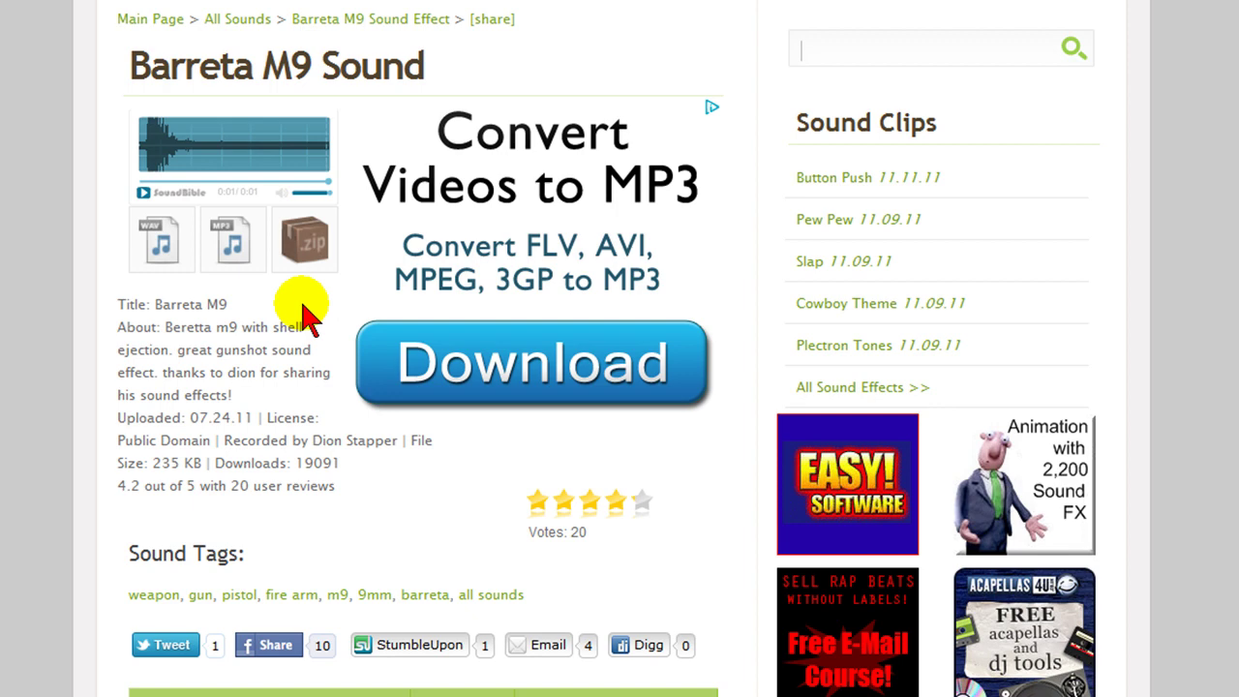
left_click(489, 358)
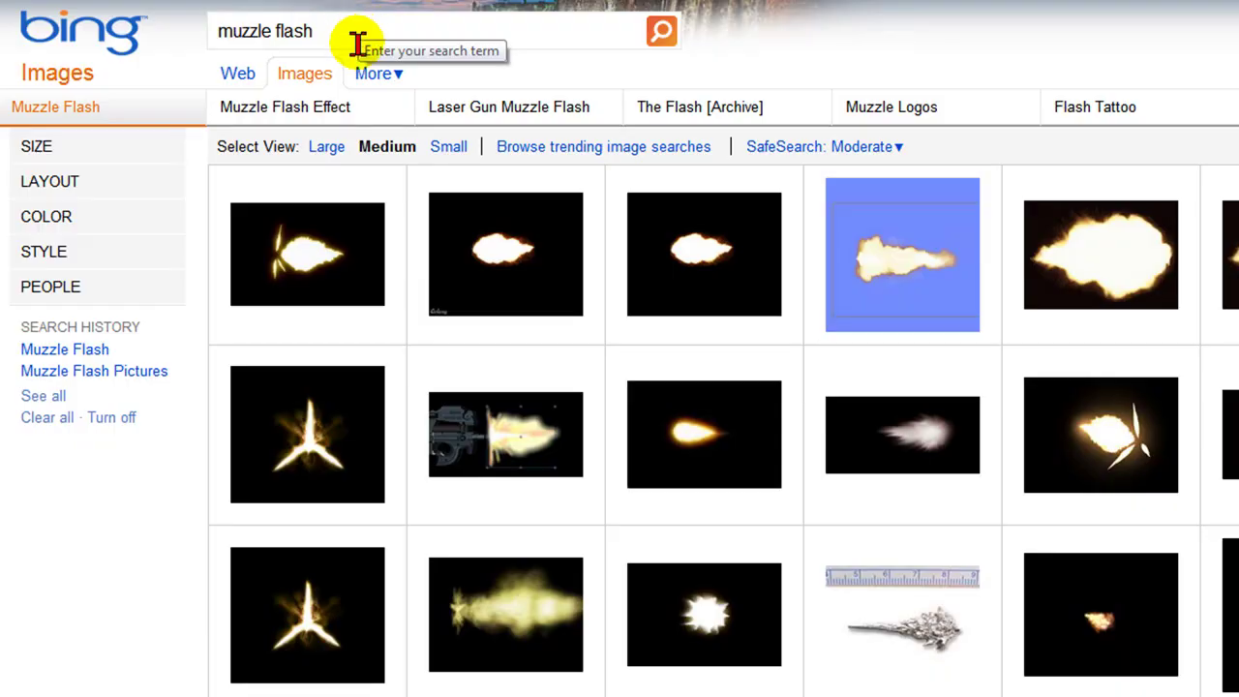
Open the 720x576 howcast muzzle flash image and bring up Save image as.
mouse_move(545, 276)
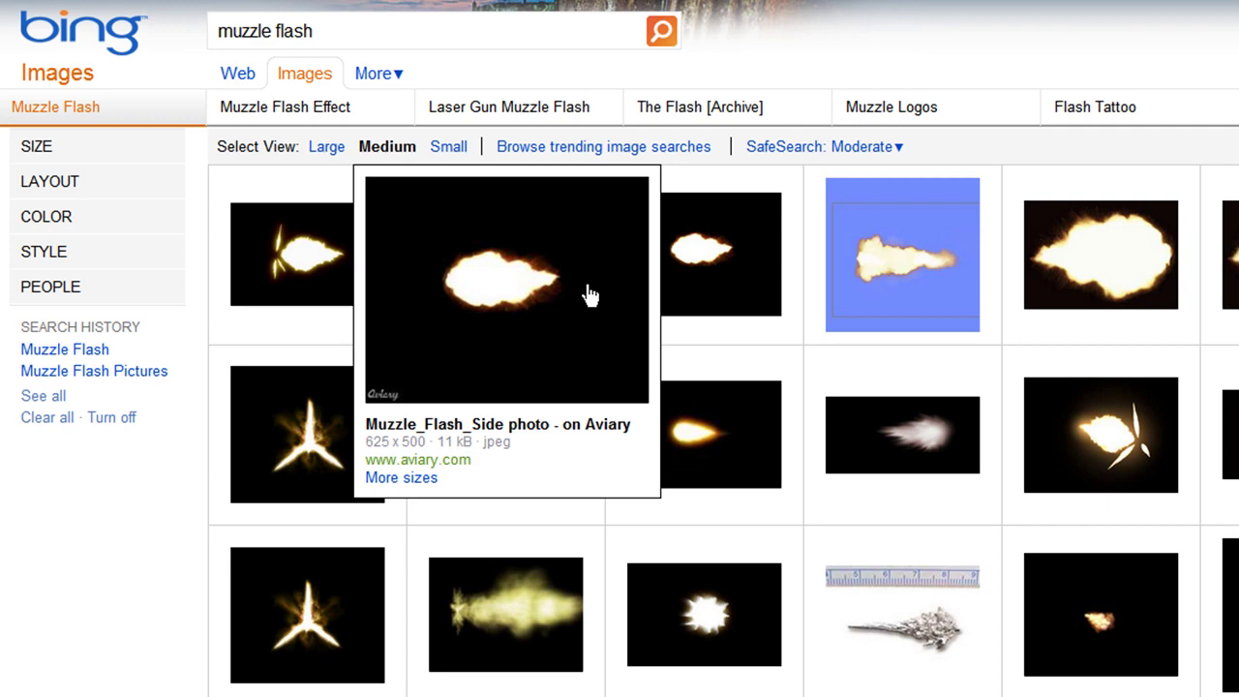
mouse_move(671, 195)
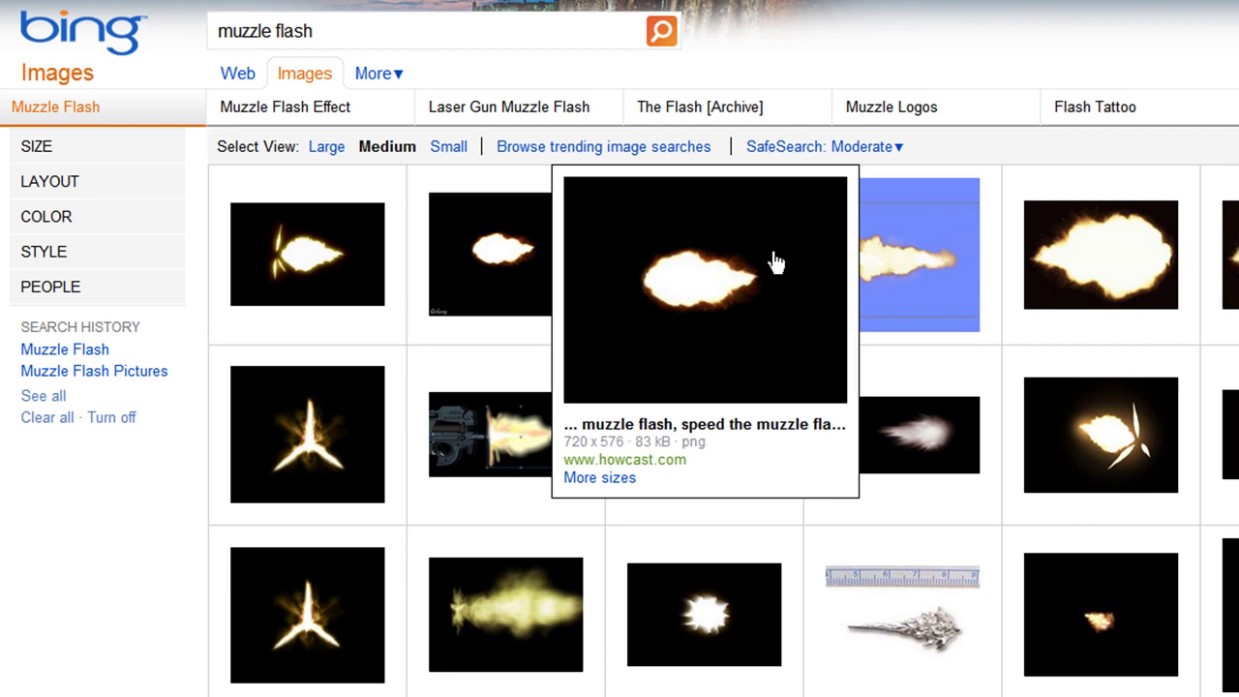
left_click(726, 291)
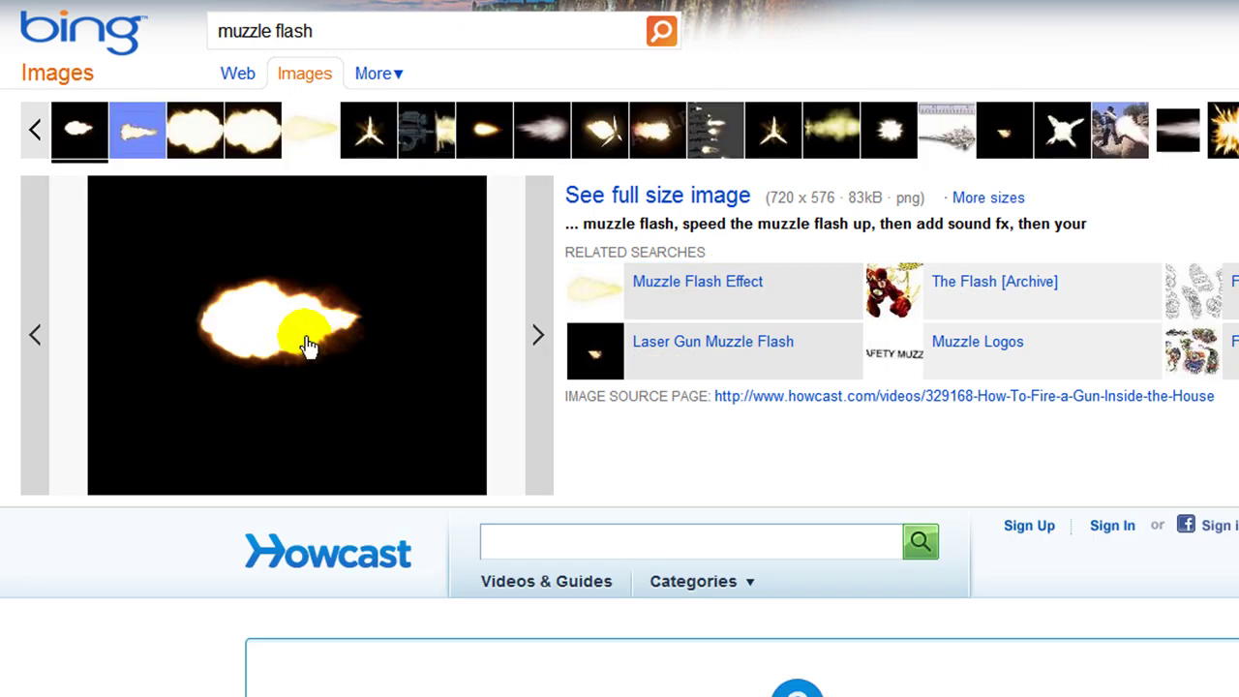
right_click(305, 339)
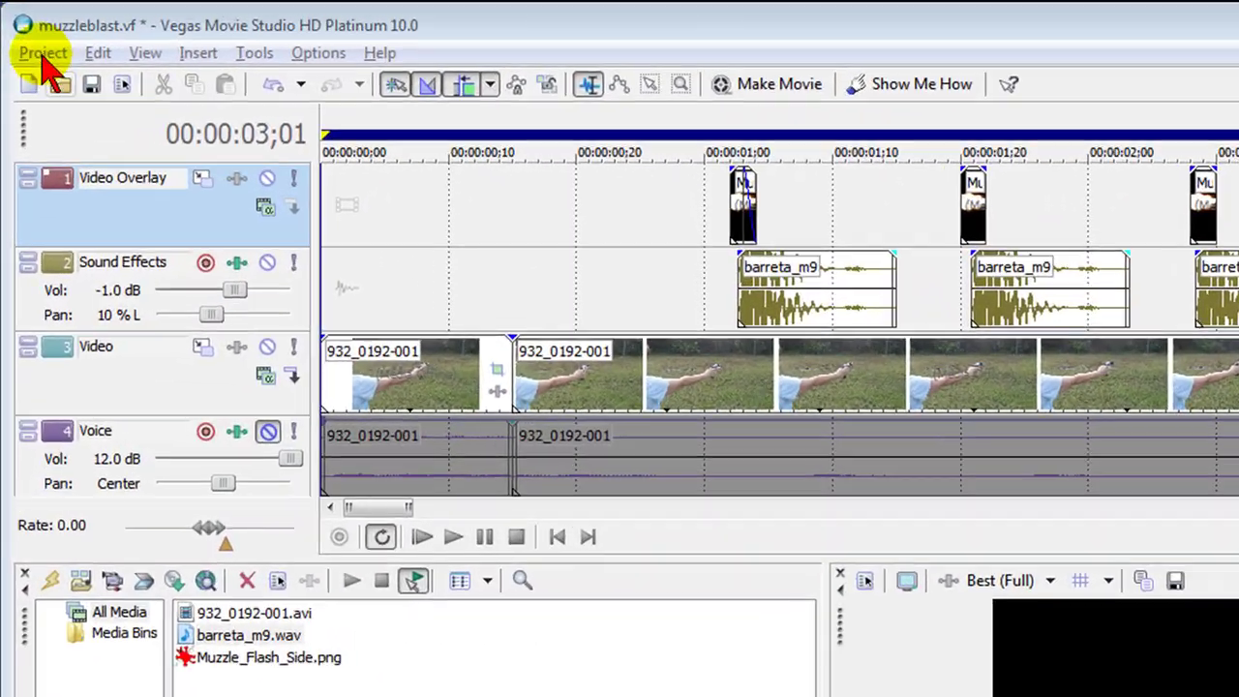
left_click(29, 35)
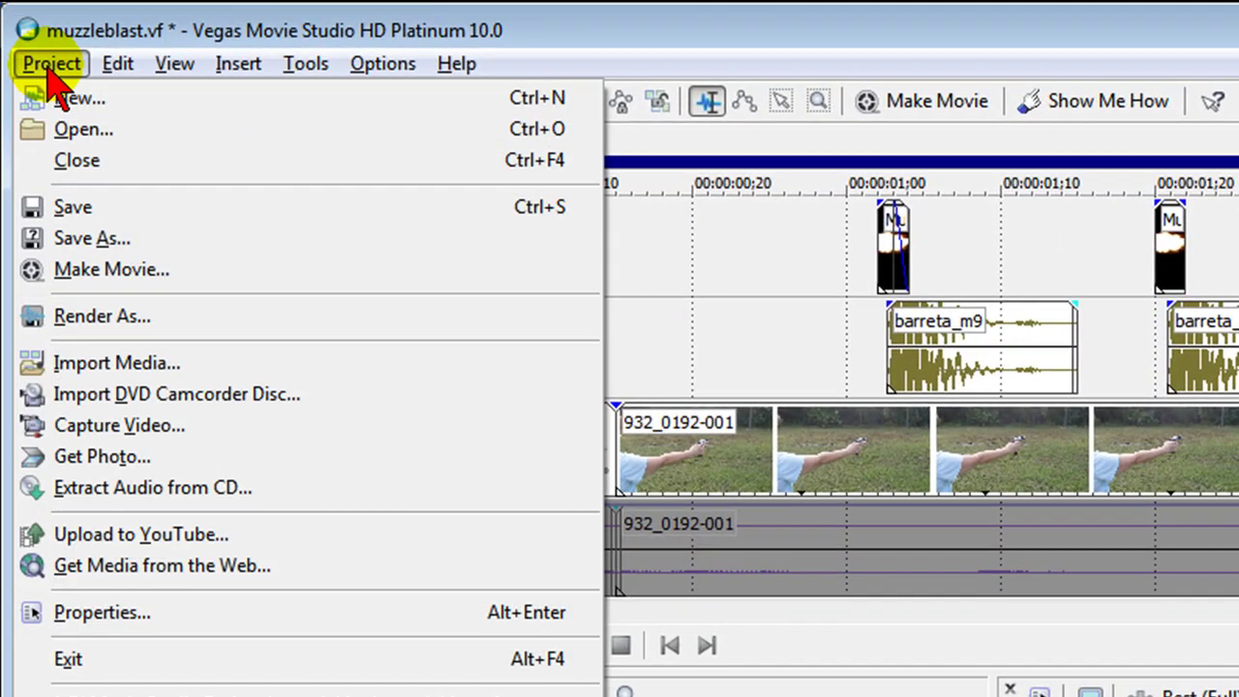
left_click(152, 360)
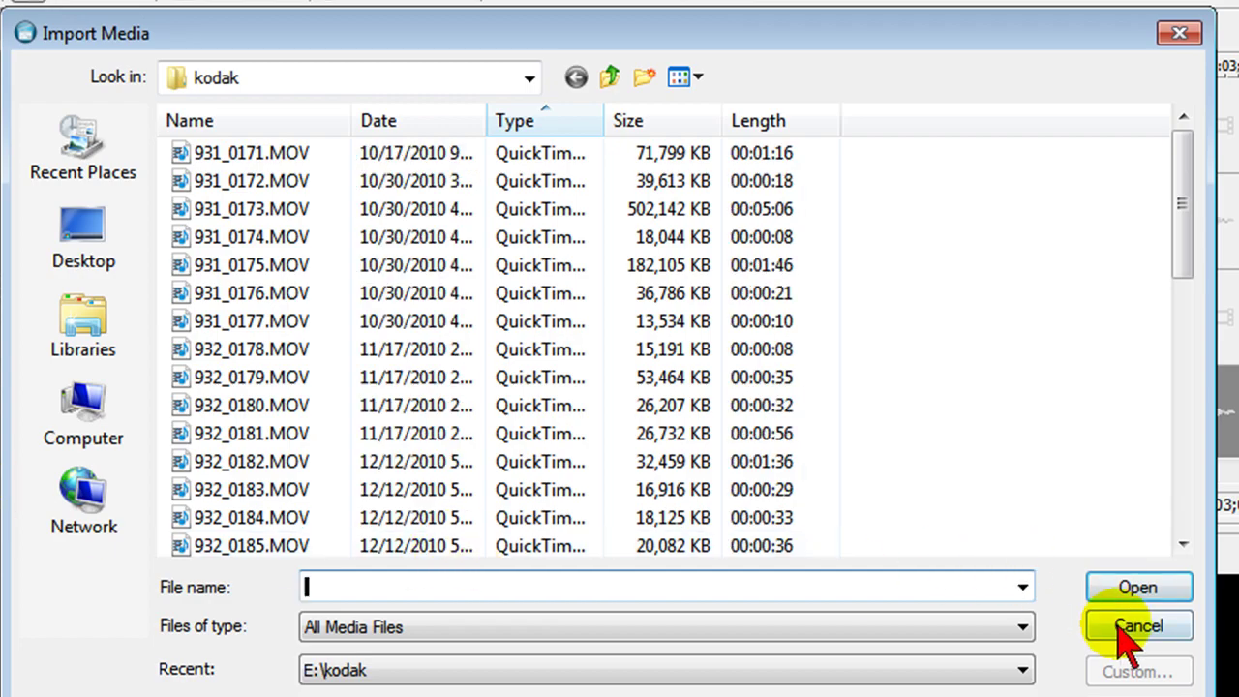
left_click(1132, 625)
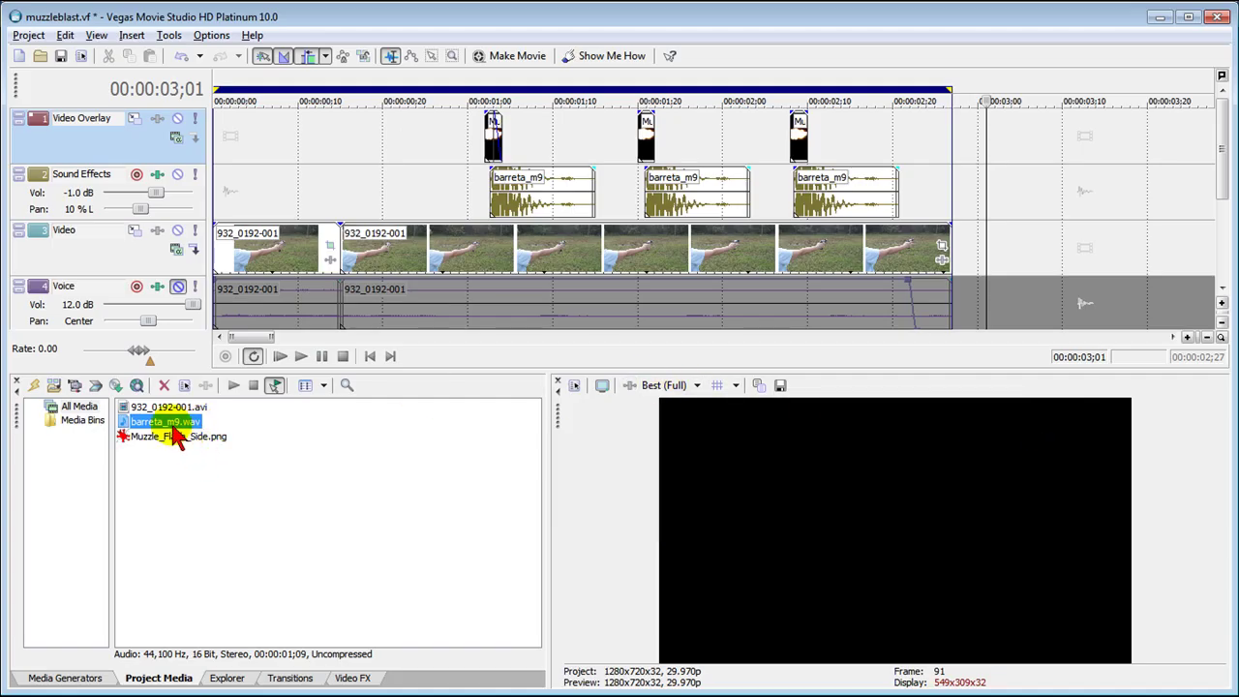
left_click(237, 469)
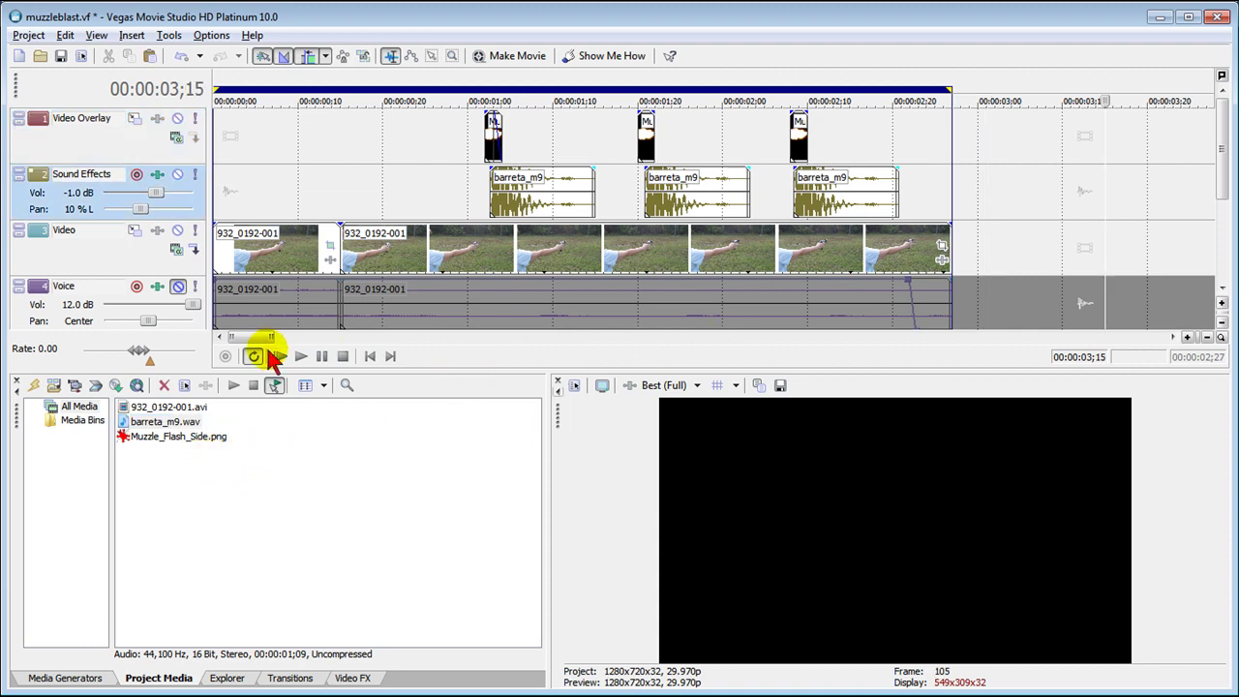
Place Muzzle_Flash_Side.png on Video Overlay at about 3;24 and trim it to two frames.
left_click_drag(248, 340, 285, 338)
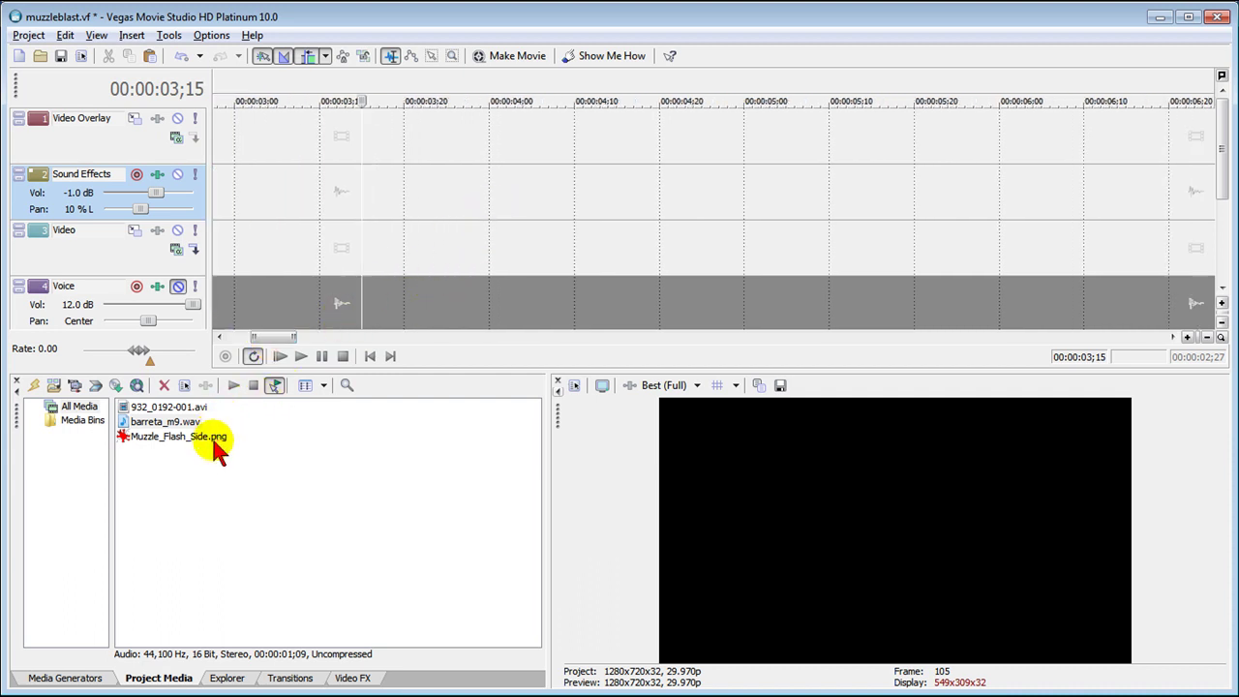
left_click_drag(213, 445, 470, 213)
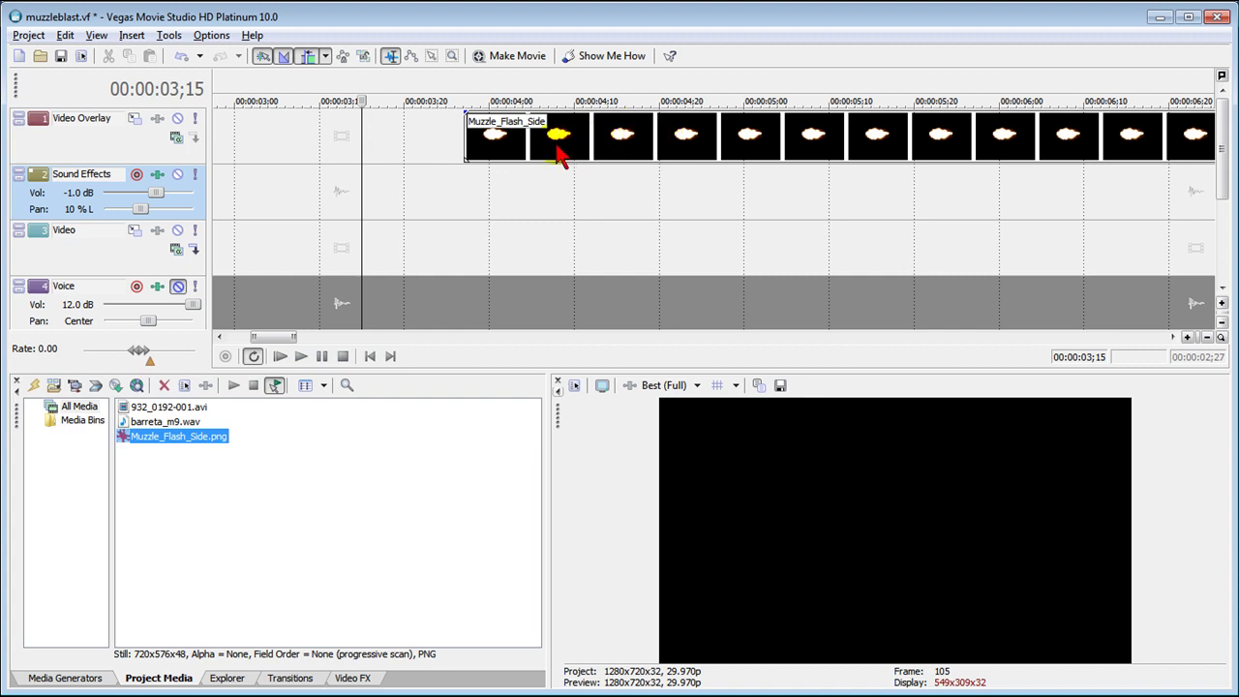
left_click(782, 153)
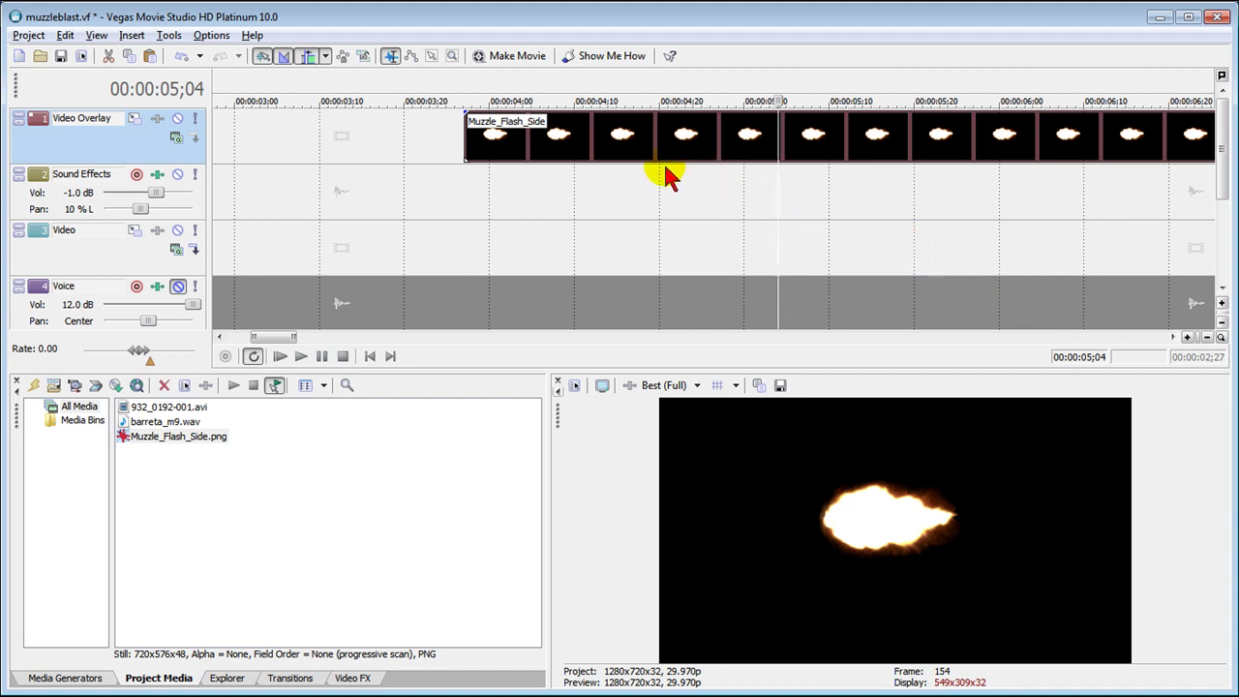
left_click(1206, 336)
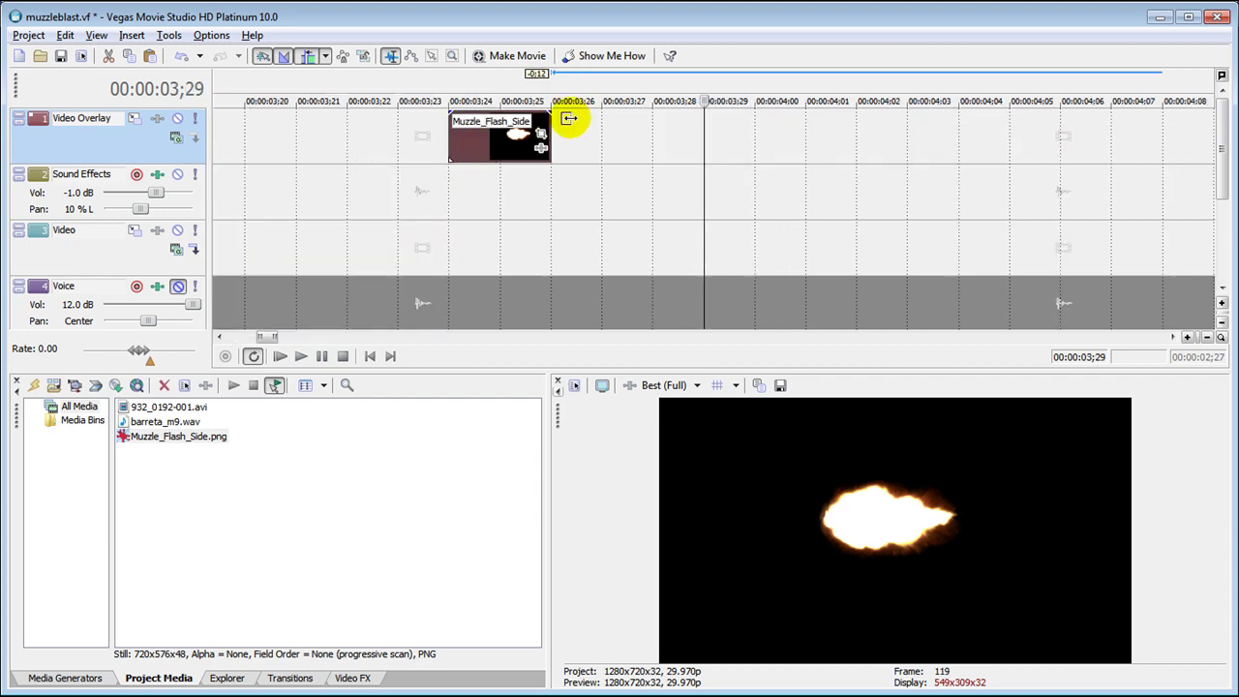
left_click(500, 176)
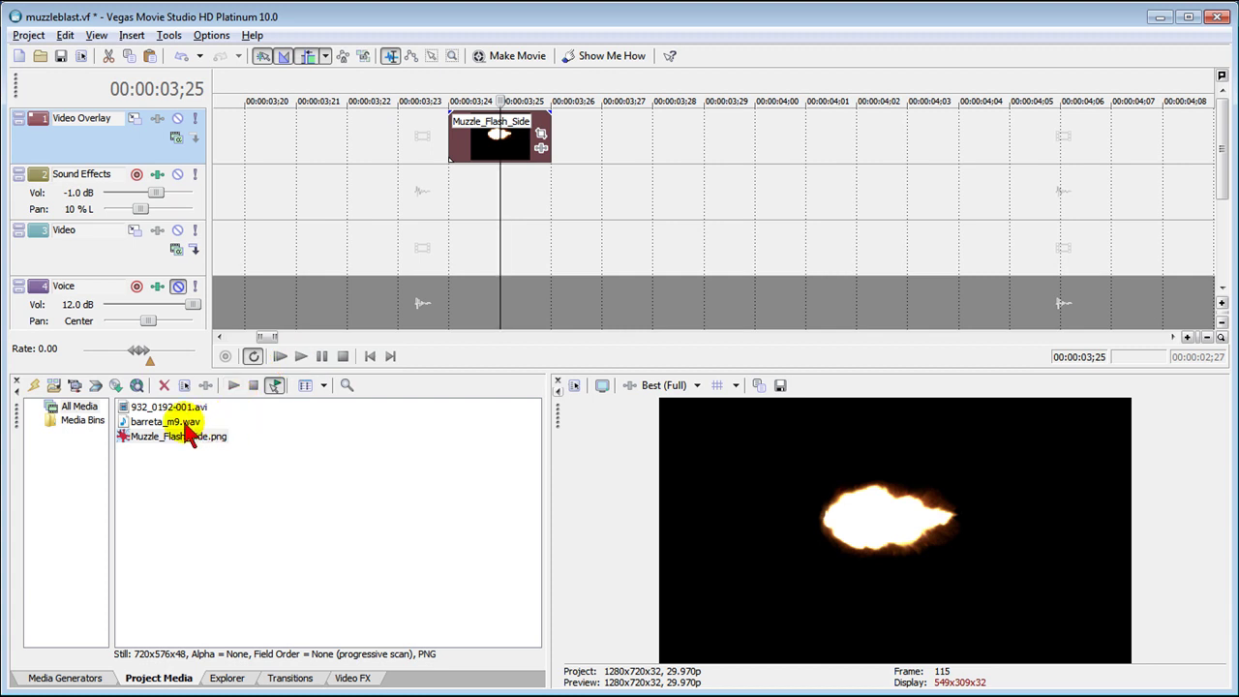
Add barreta_m9.wav to Sound Effects under the flash and preview them together from 3;22.
left_click_drag(187, 429, 474, 211)
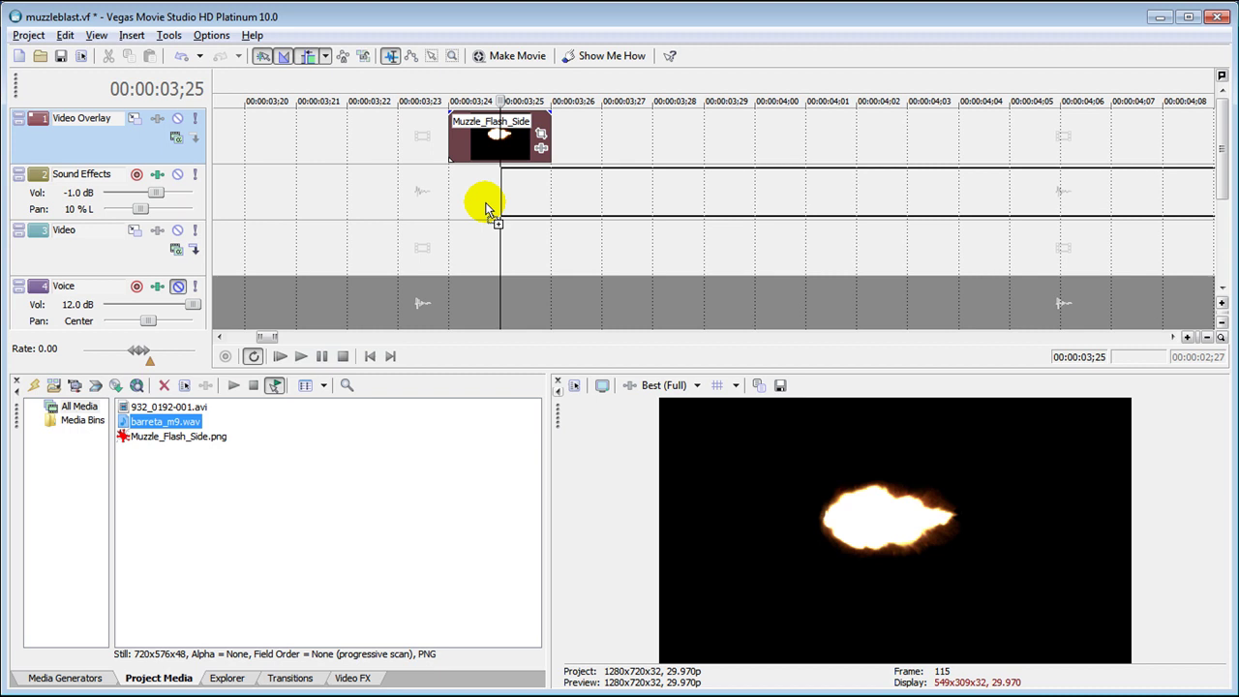
left_click_drag(487, 210, 489, 201)
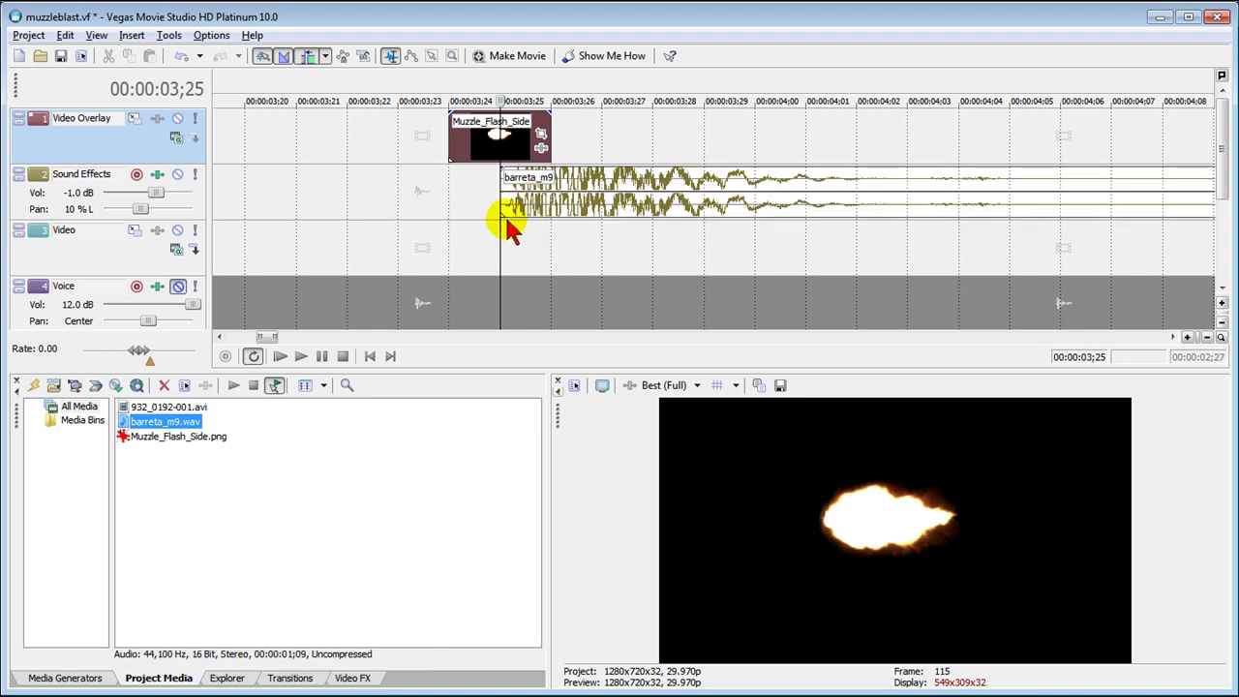
left_click(350, 155)
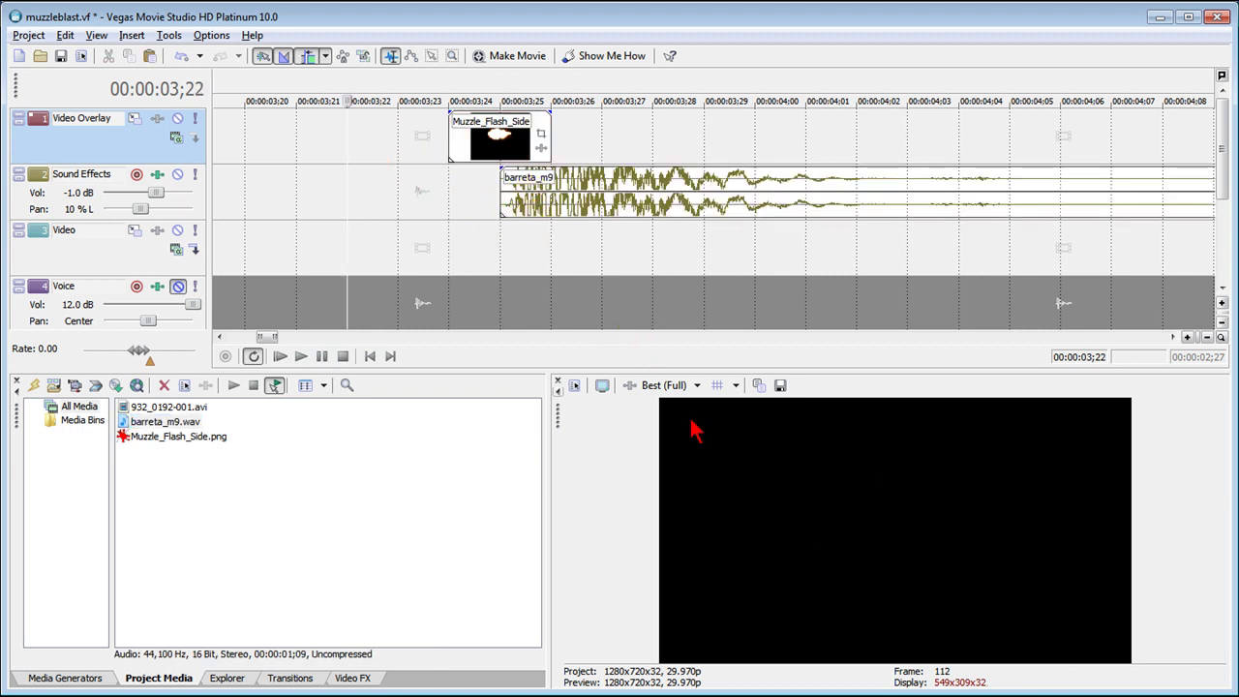
left_click(301, 356)
left_click(322, 356)
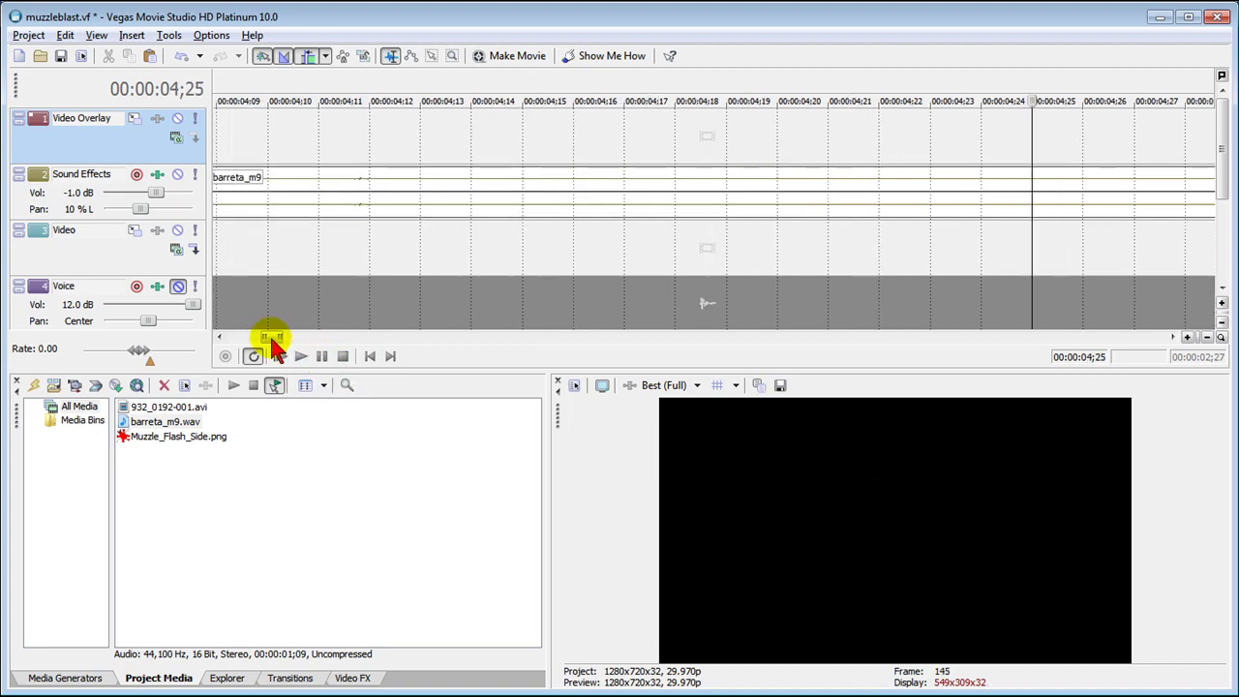
left_click_drag(271, 336, 198, 346)
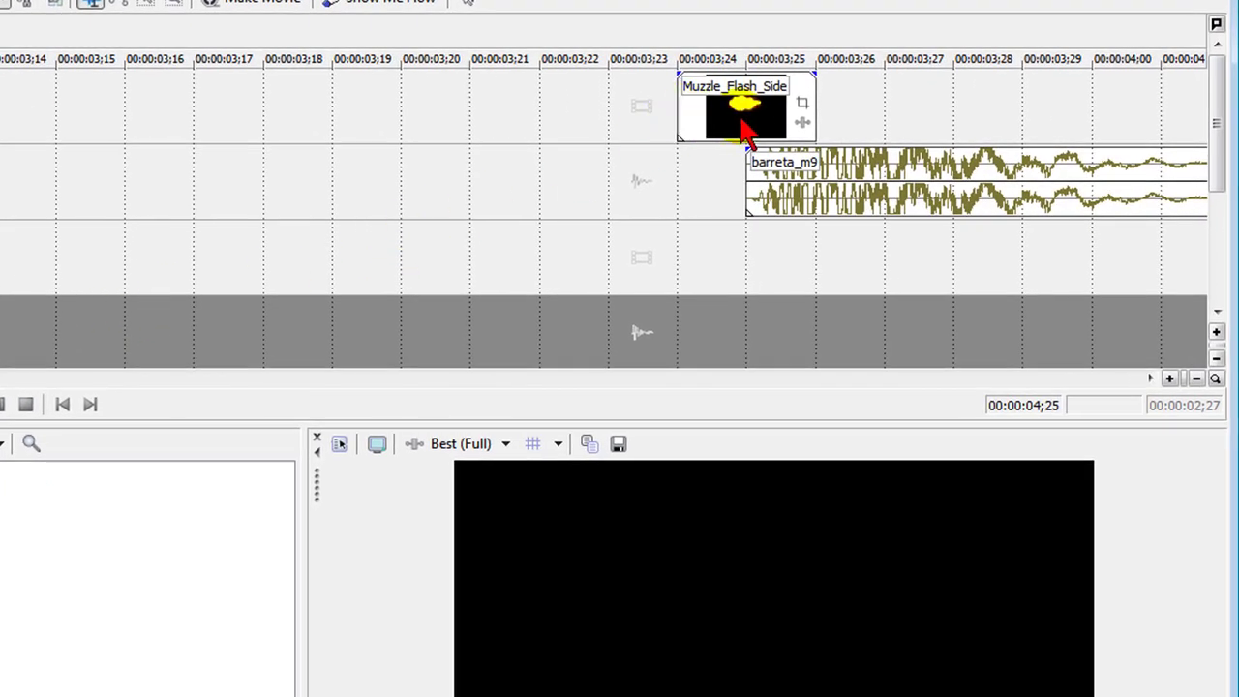
Group the flash with the gunshot, shift the group two frames earlier, and copy it.
left_click(669, 145)
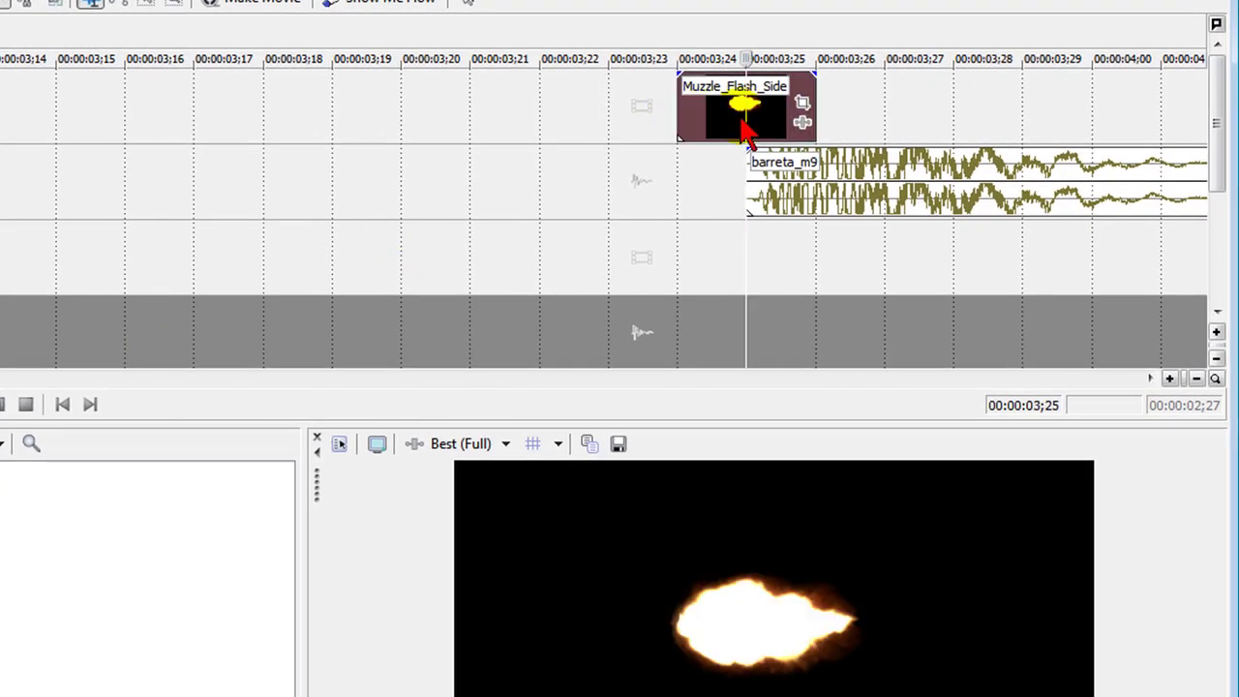
left_click(823, 203, "ctrl")
right_click(689, 130)
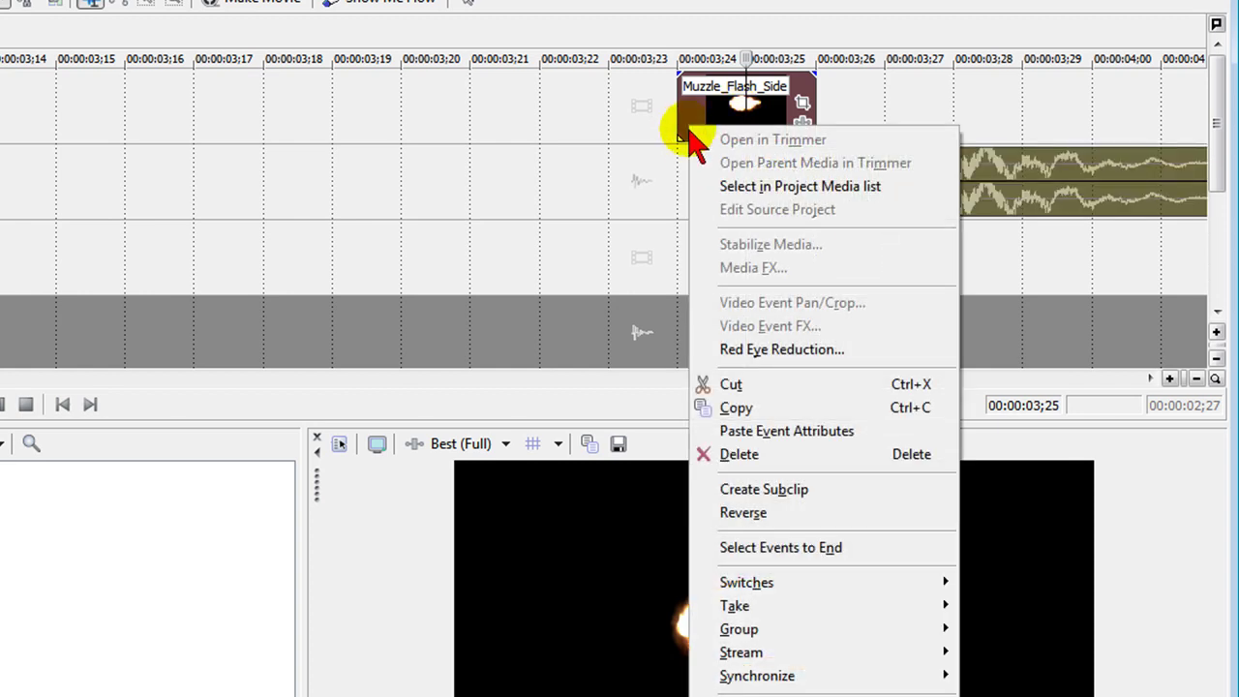
mouse_move(857, 635)
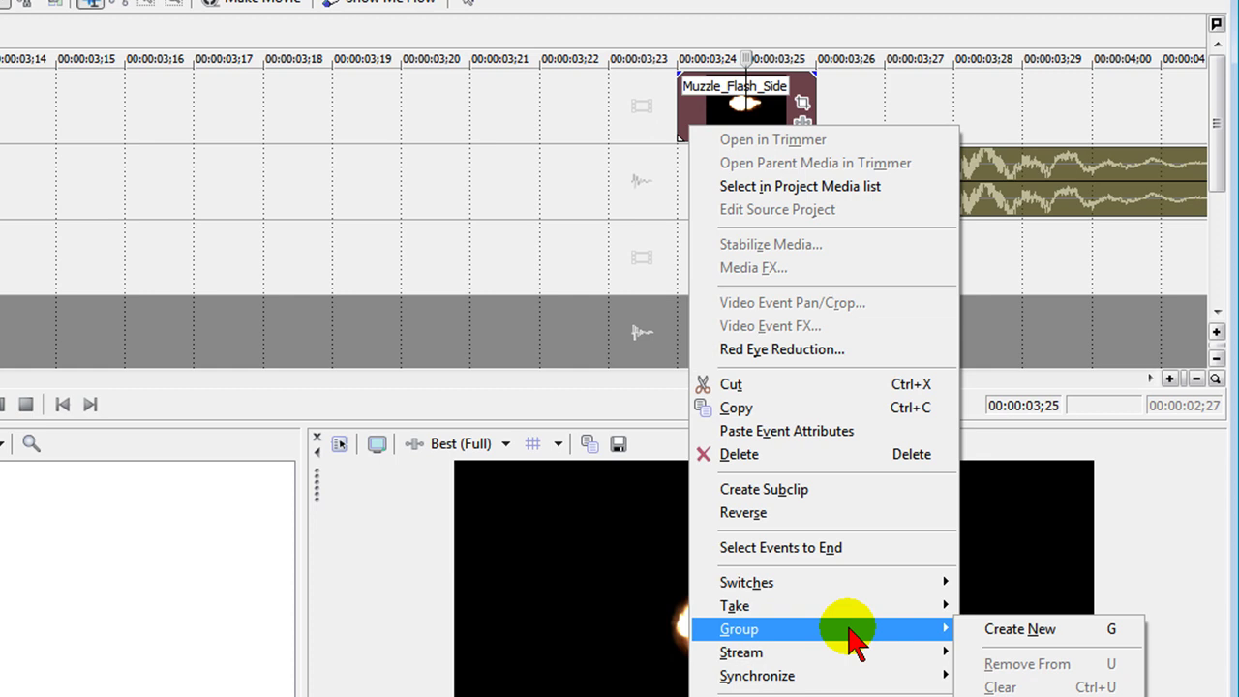
left_click(1001, 631)
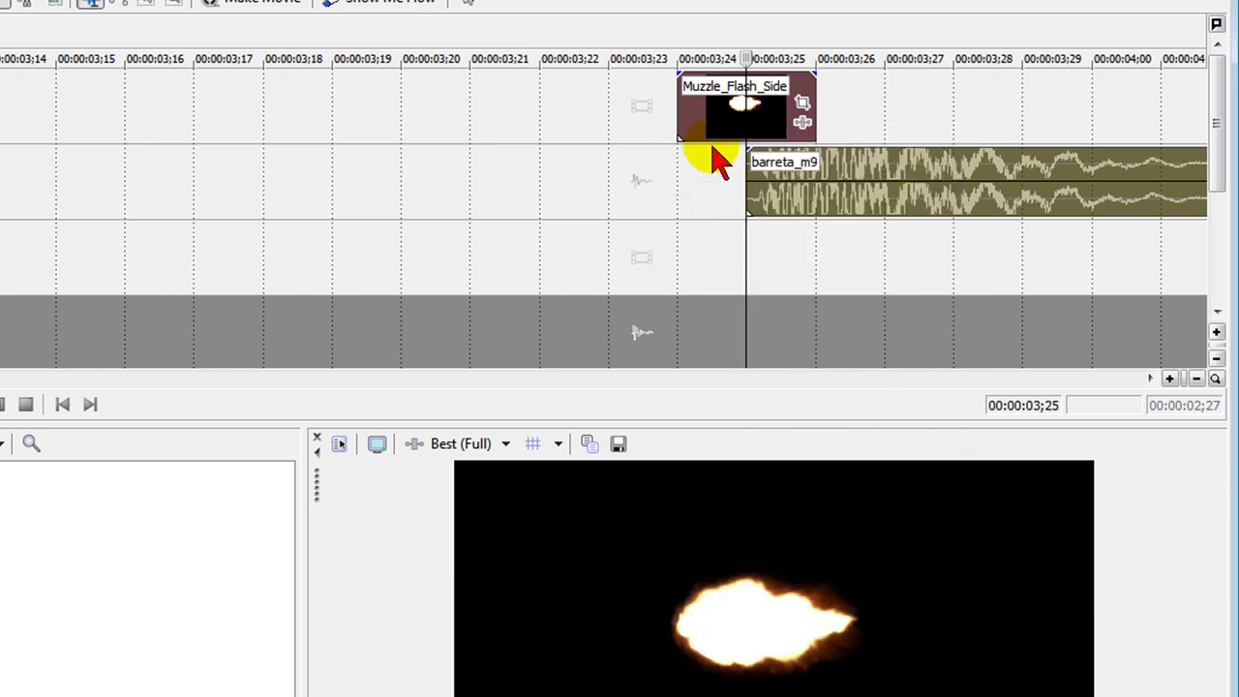
left_click_drag(691, 130, 569, 116)
right_click(569, 114)
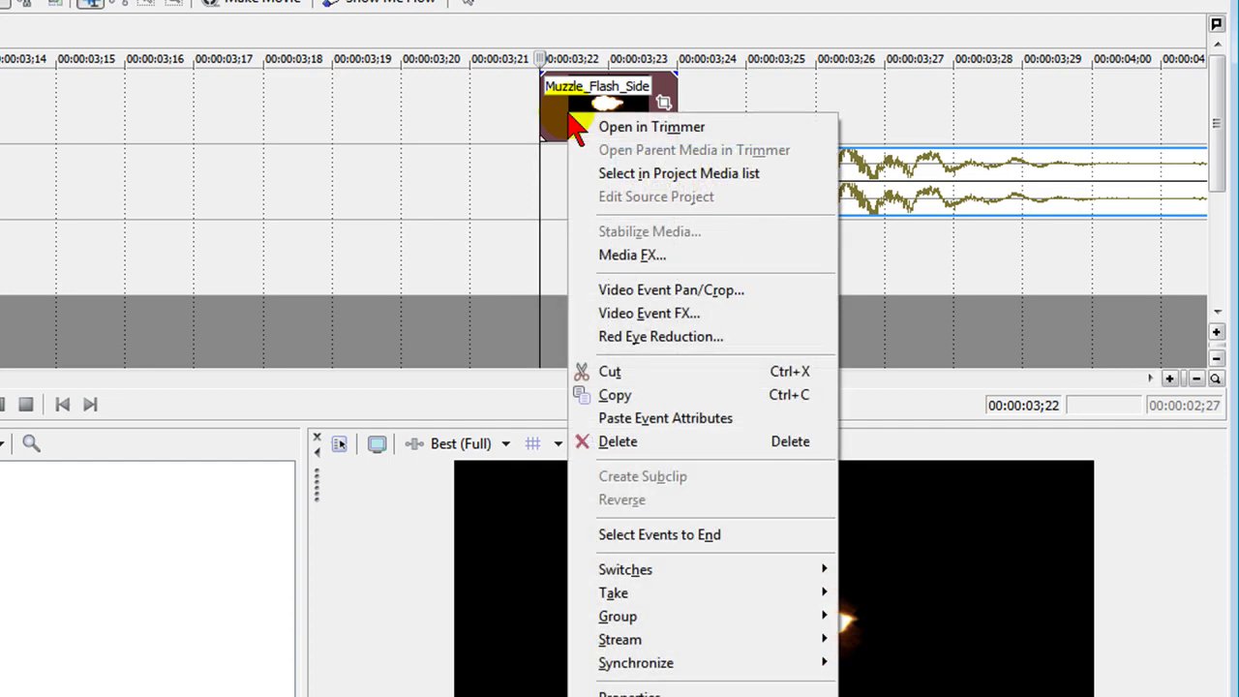
left_click(627, 397)
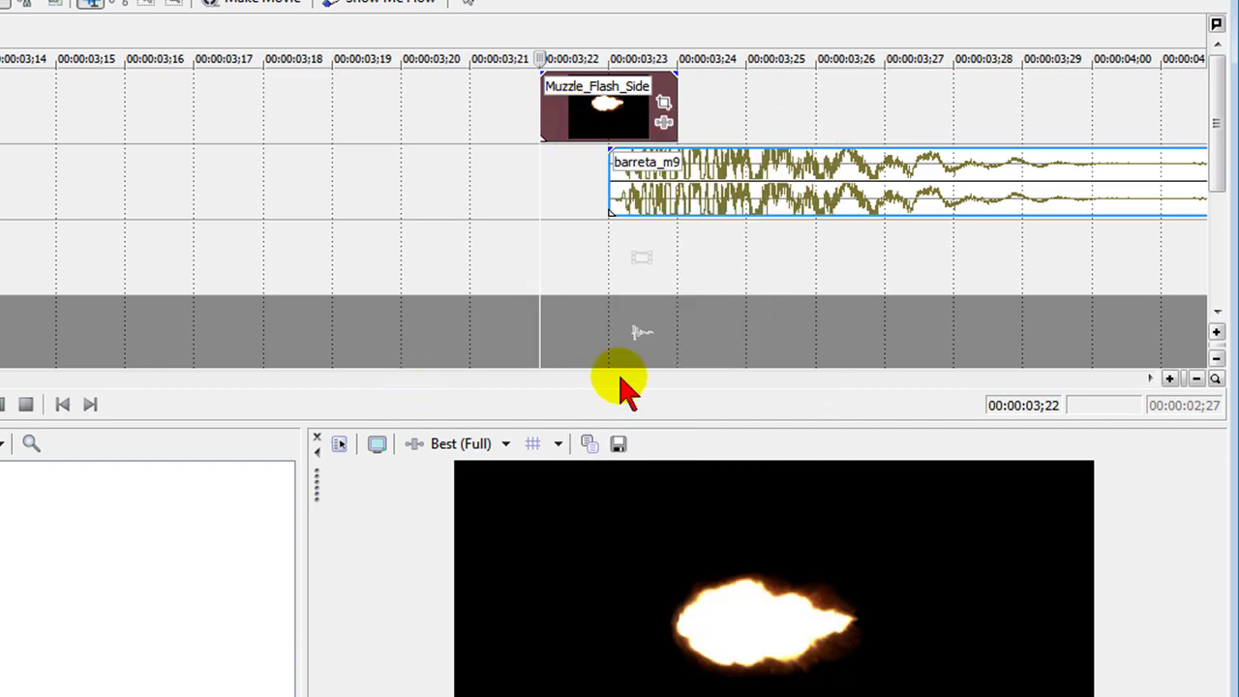
Delete the earlier flash-and-gunshot pair near one second, then step back frames toward the trigger pull.
scroll(604, 203, "left", 15)
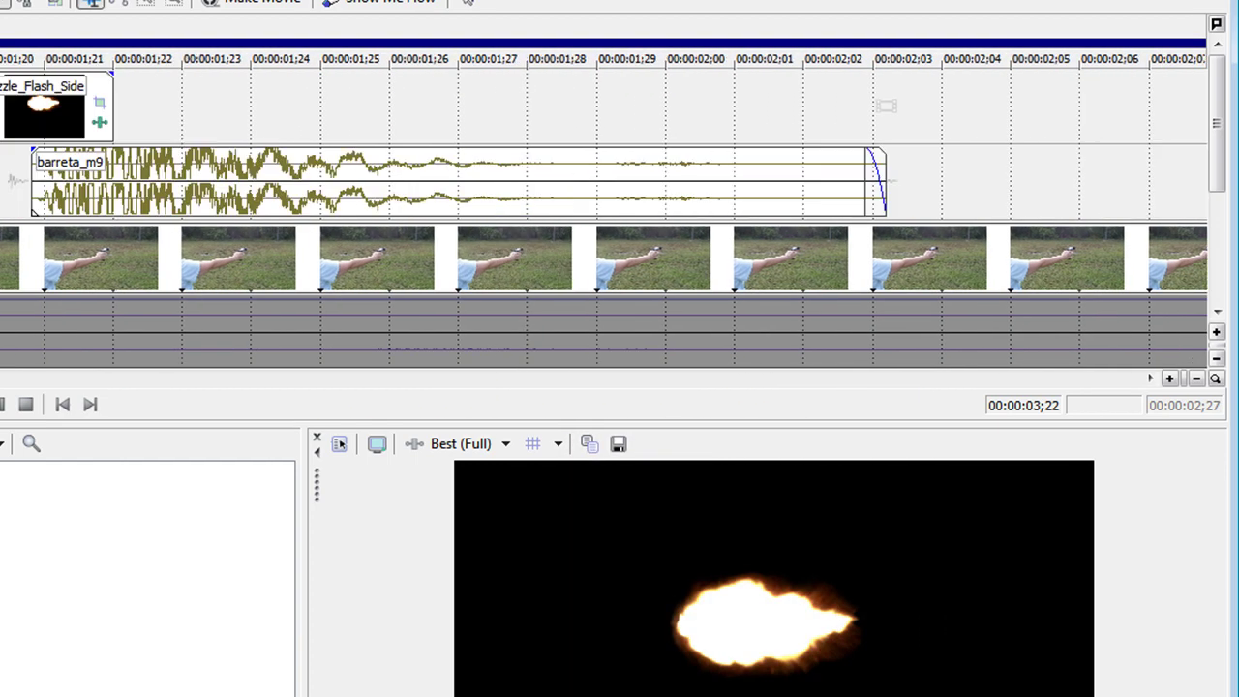
scroll(604, 204, "left", 2)
scroll(258, 133, "right", 1)
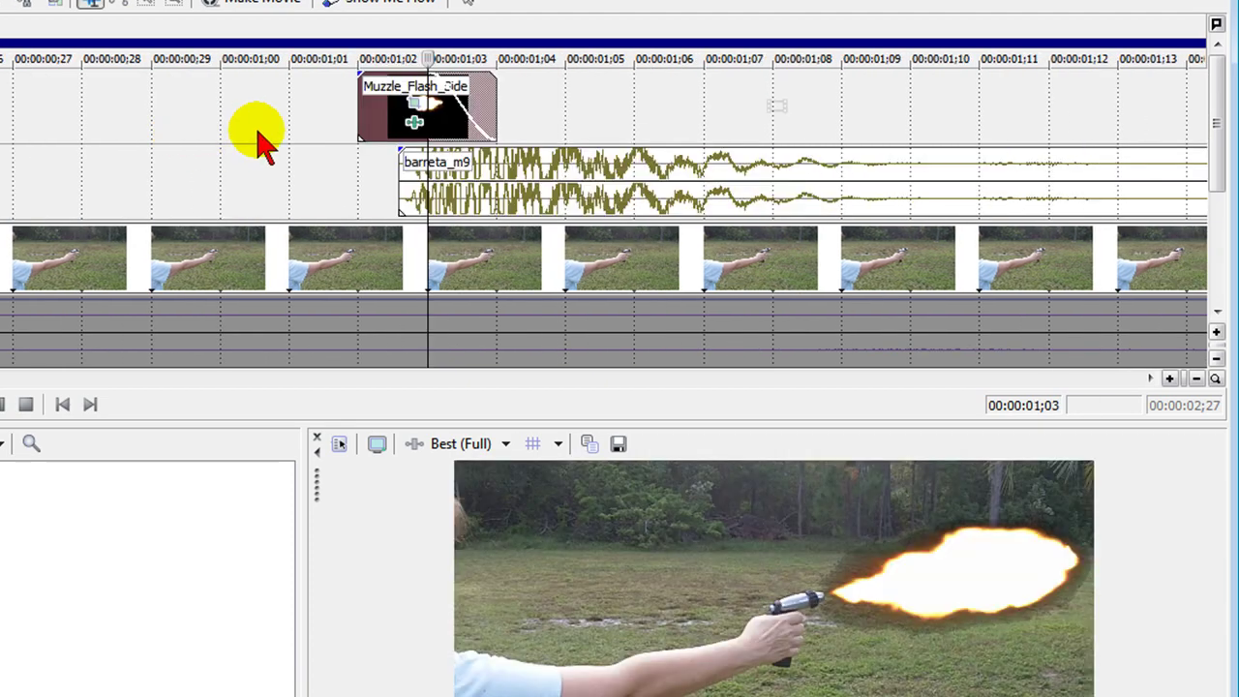
left_click(373, 135)
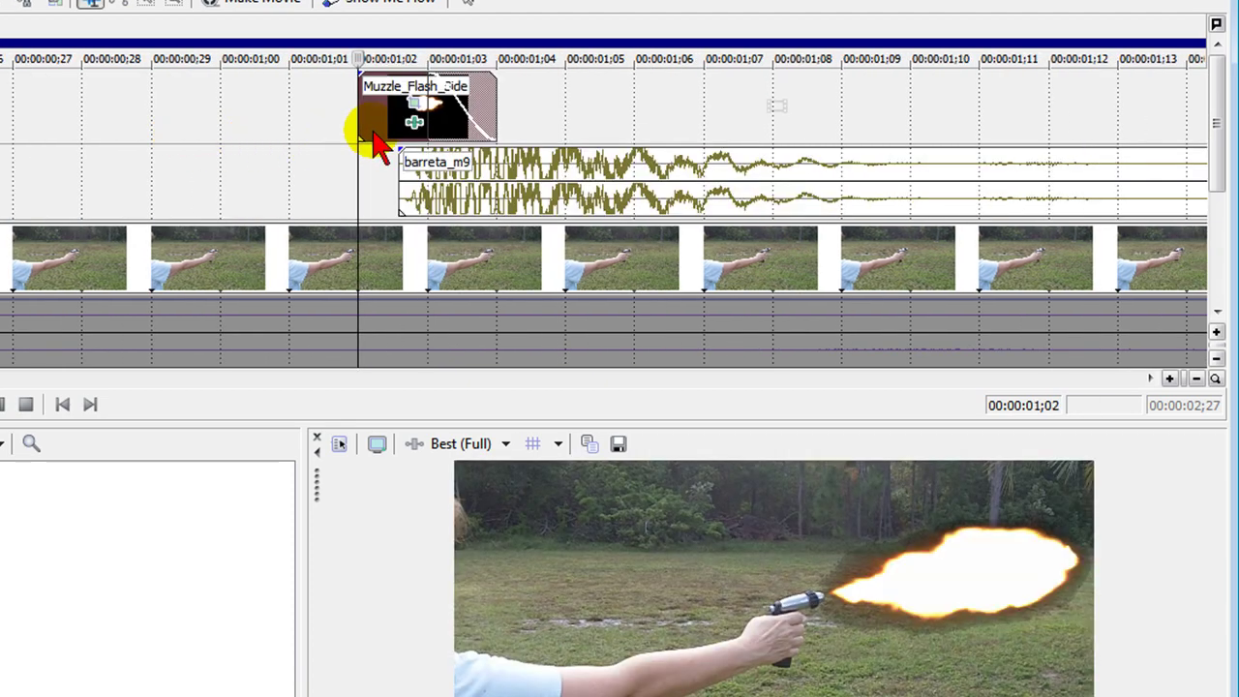
key("Delete")
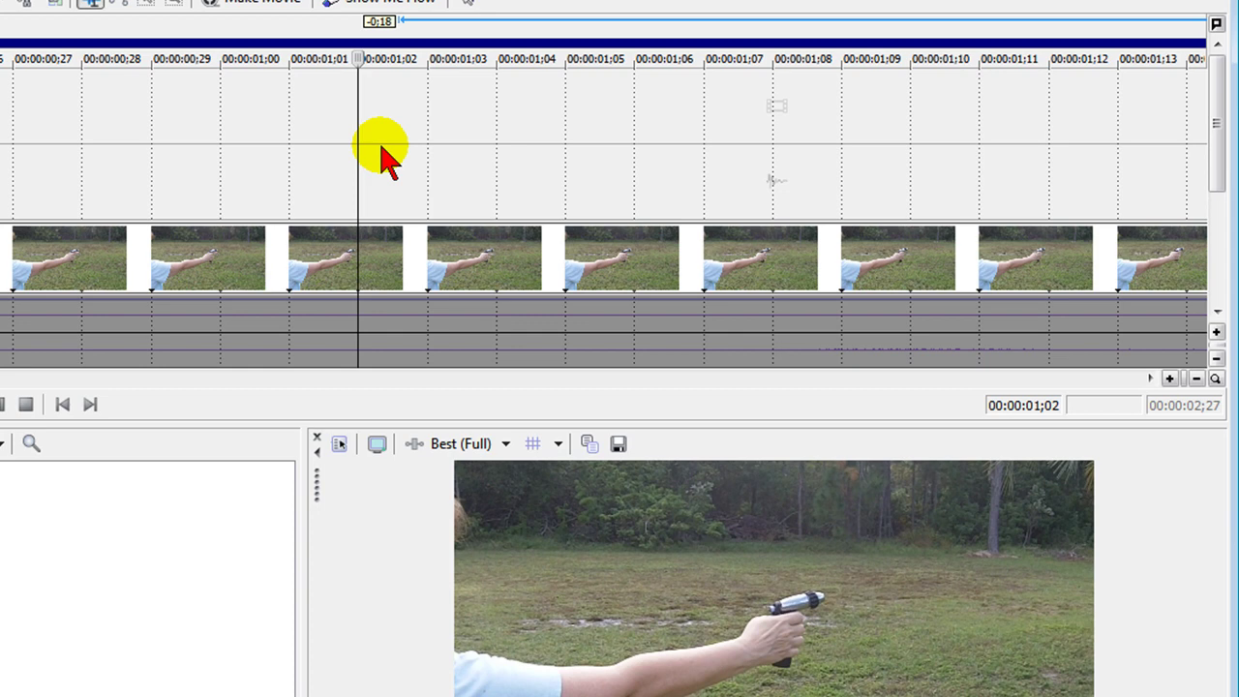
key("Left")
key("Left")
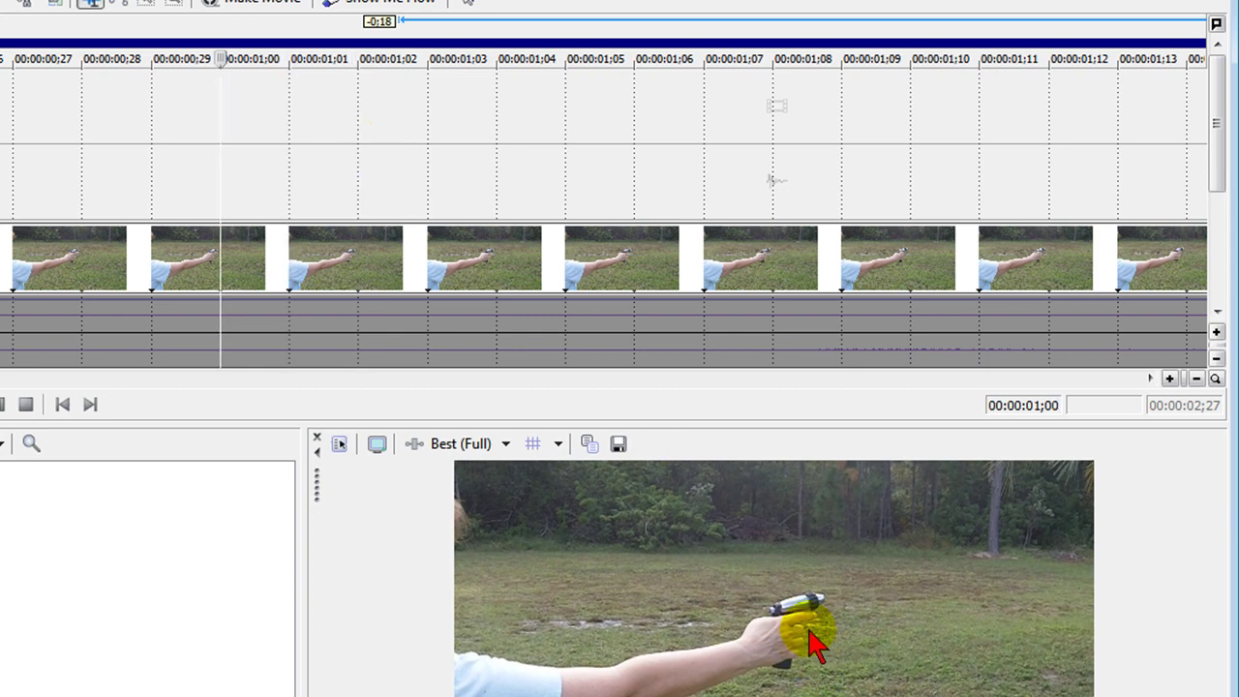
key("Left")
Find the trigger-pull frame near 1;02 and paste the grouped flash and gunshot there.
key("Right")
key("Right")
key("Right")
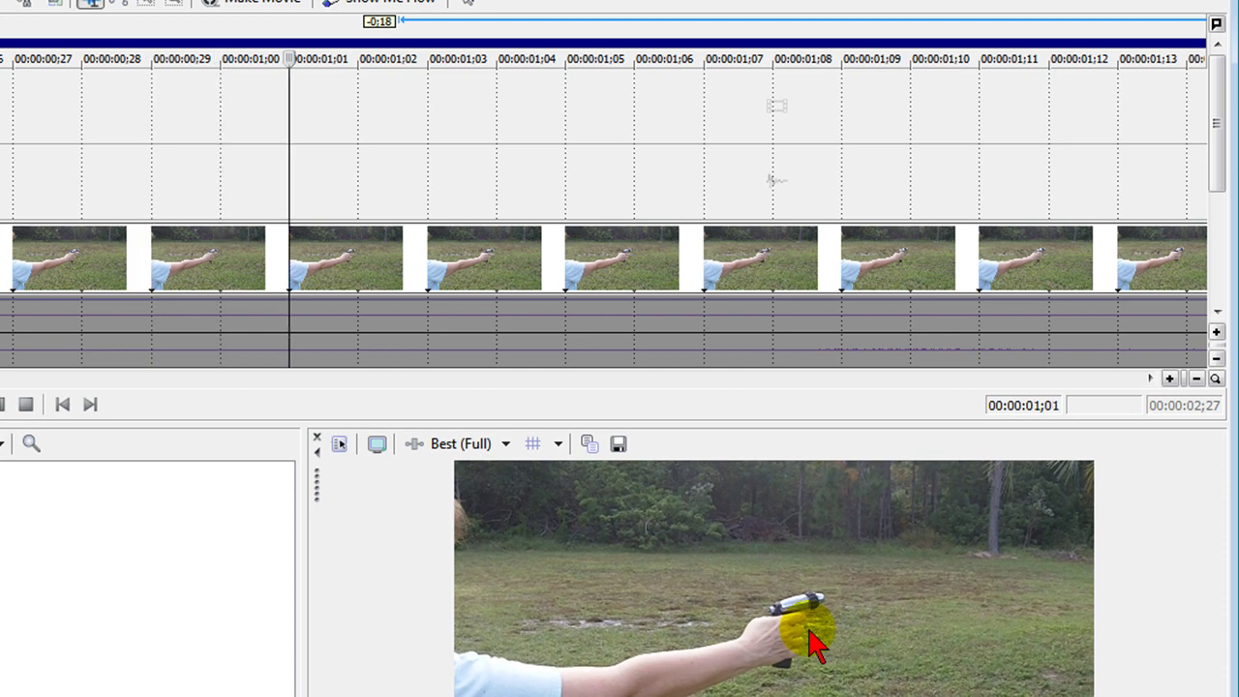
key("Right")
key("Left")
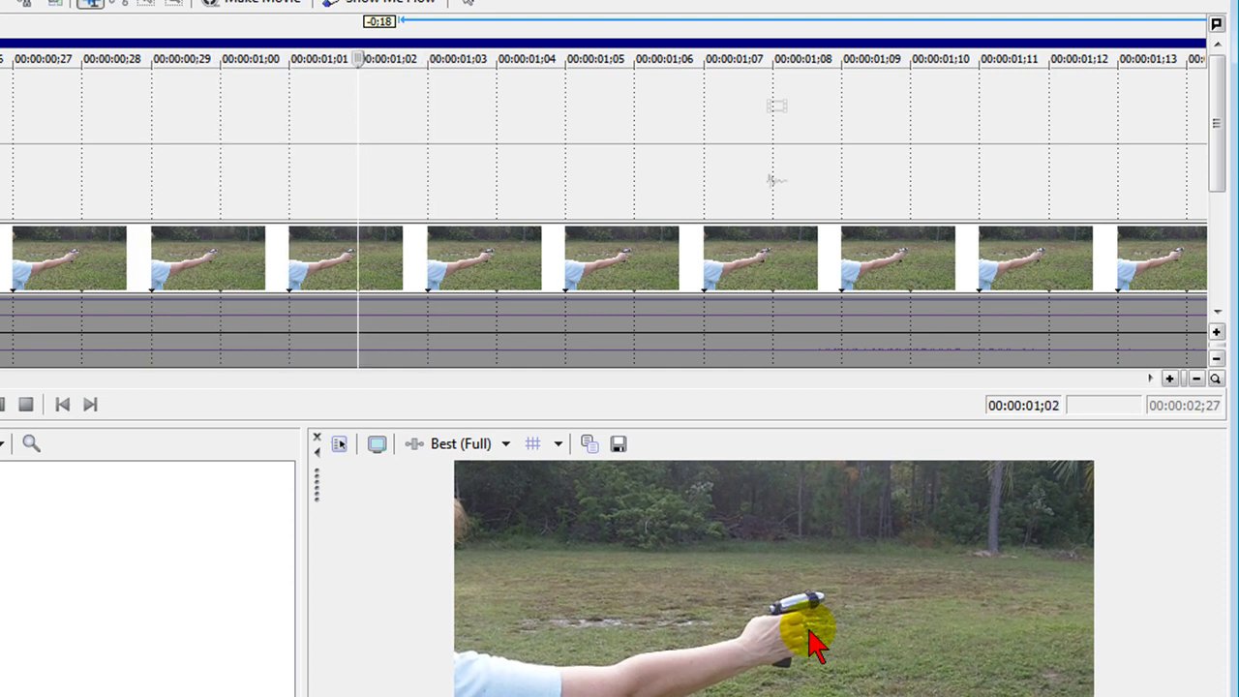
right_click(357, 128)
left_click(378, 144)
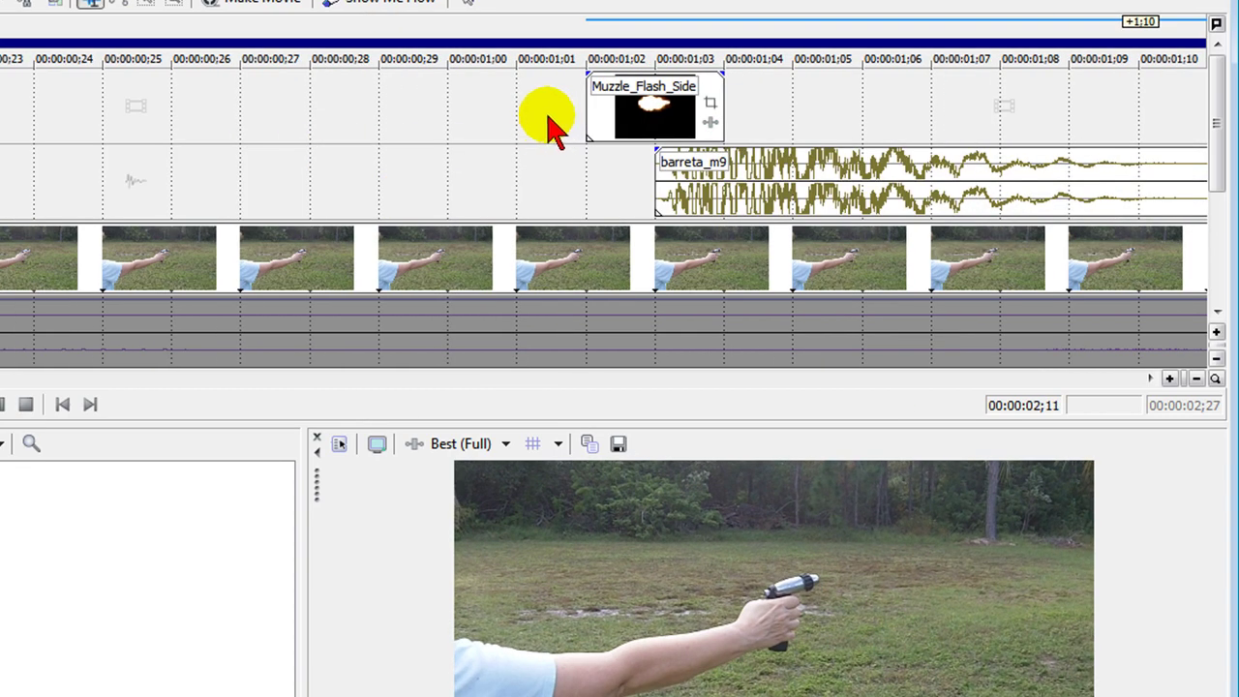
Loop-preview the range around the shot to check sync, then select the flash clip for effects.
left_click_drag(194, 86, 1129, 83)
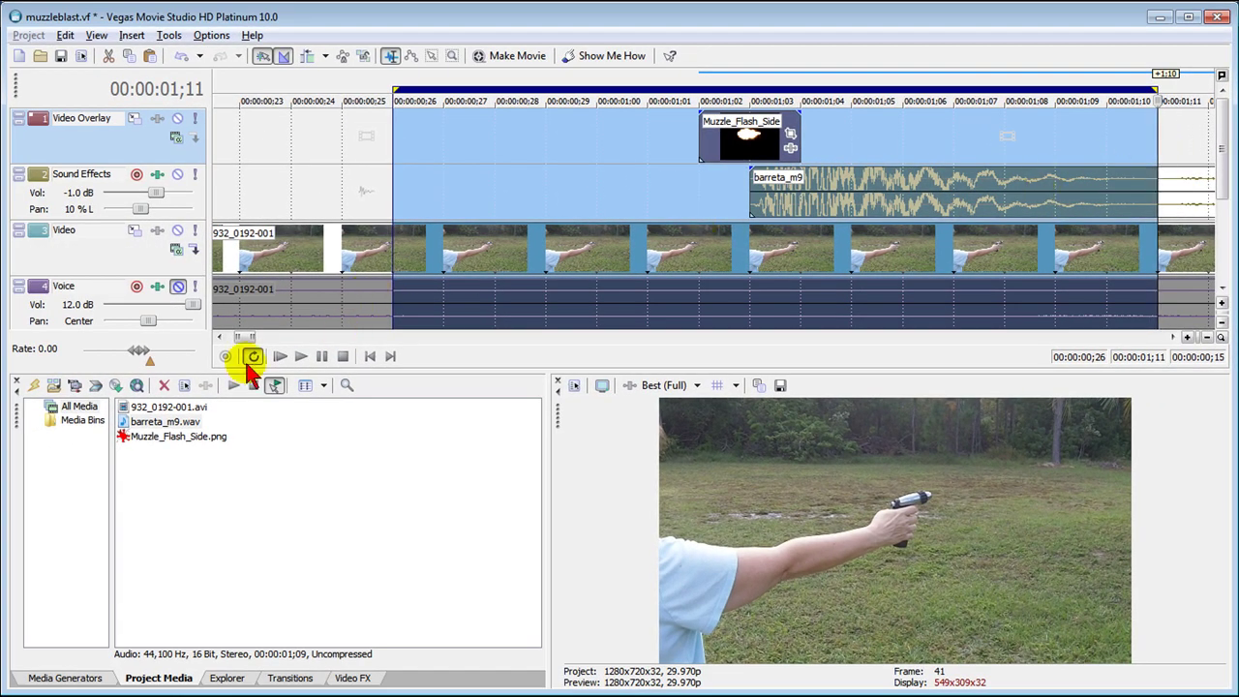
left_click(301, 358)
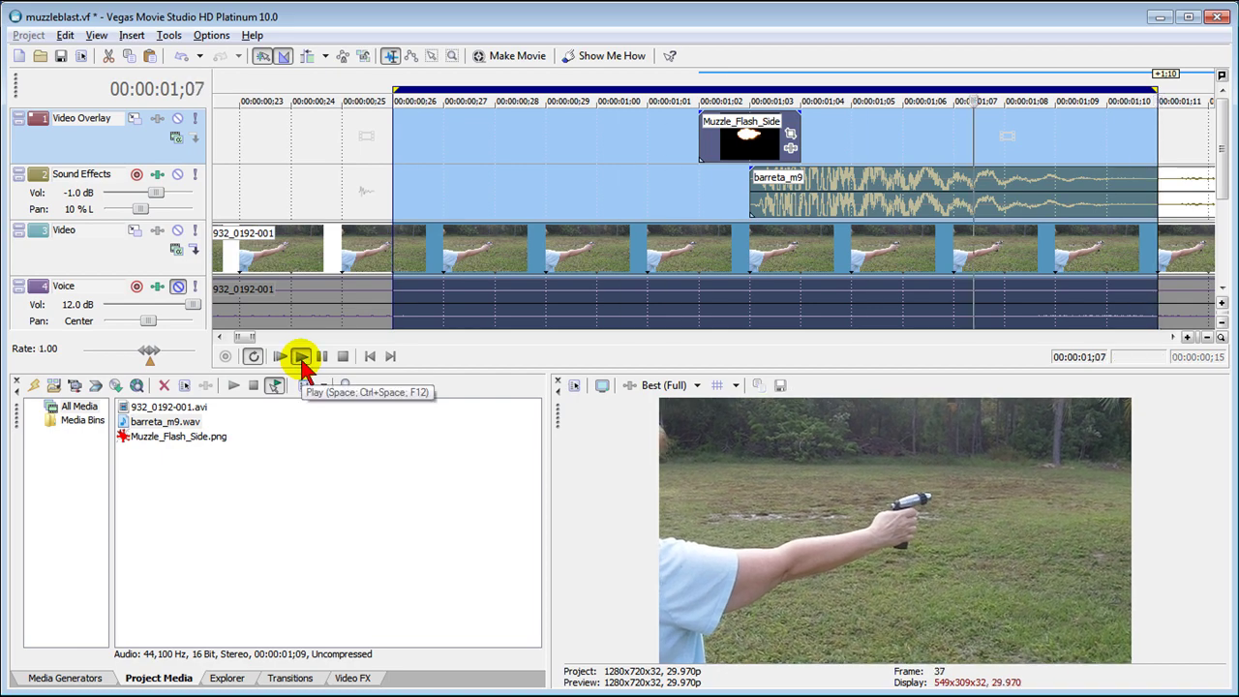
left_click(321, 356)
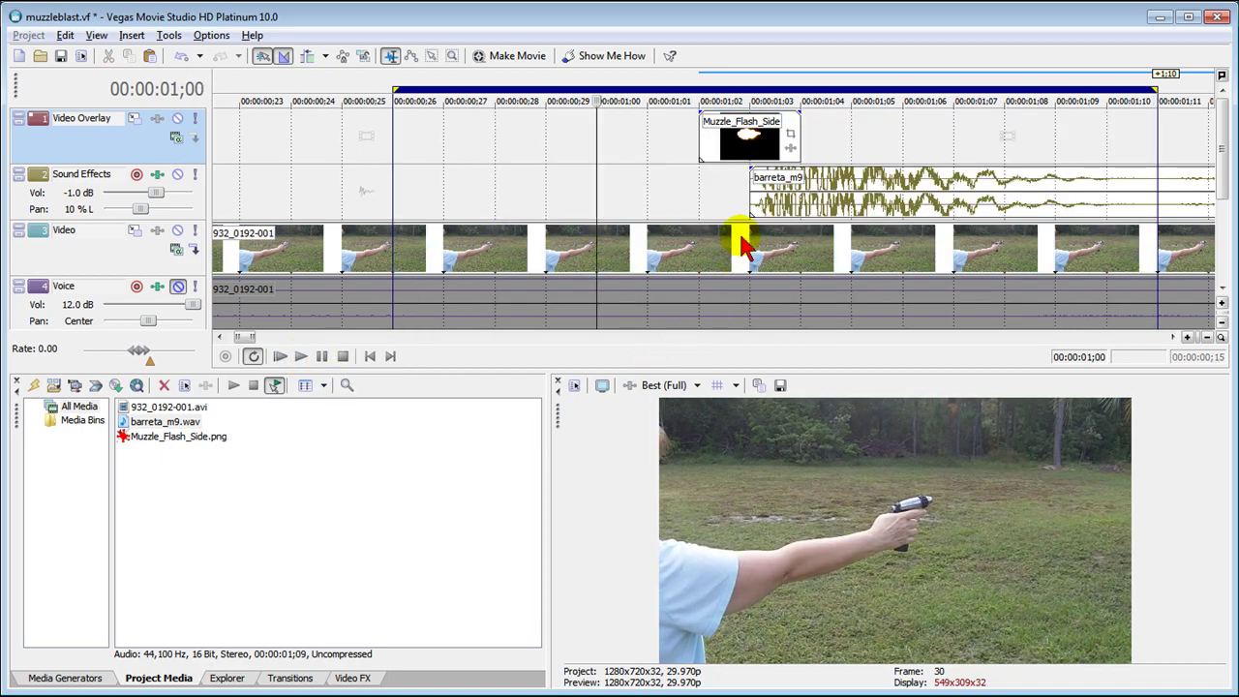
left_click(751, 158)
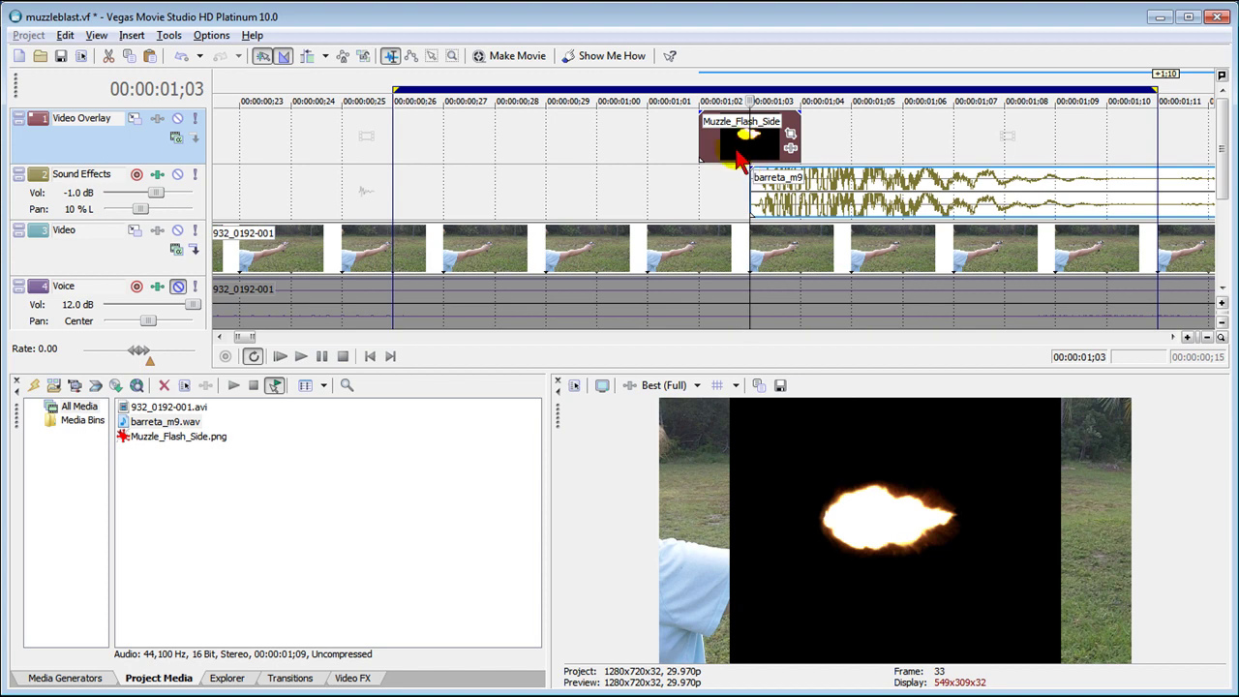
key("alt+8")
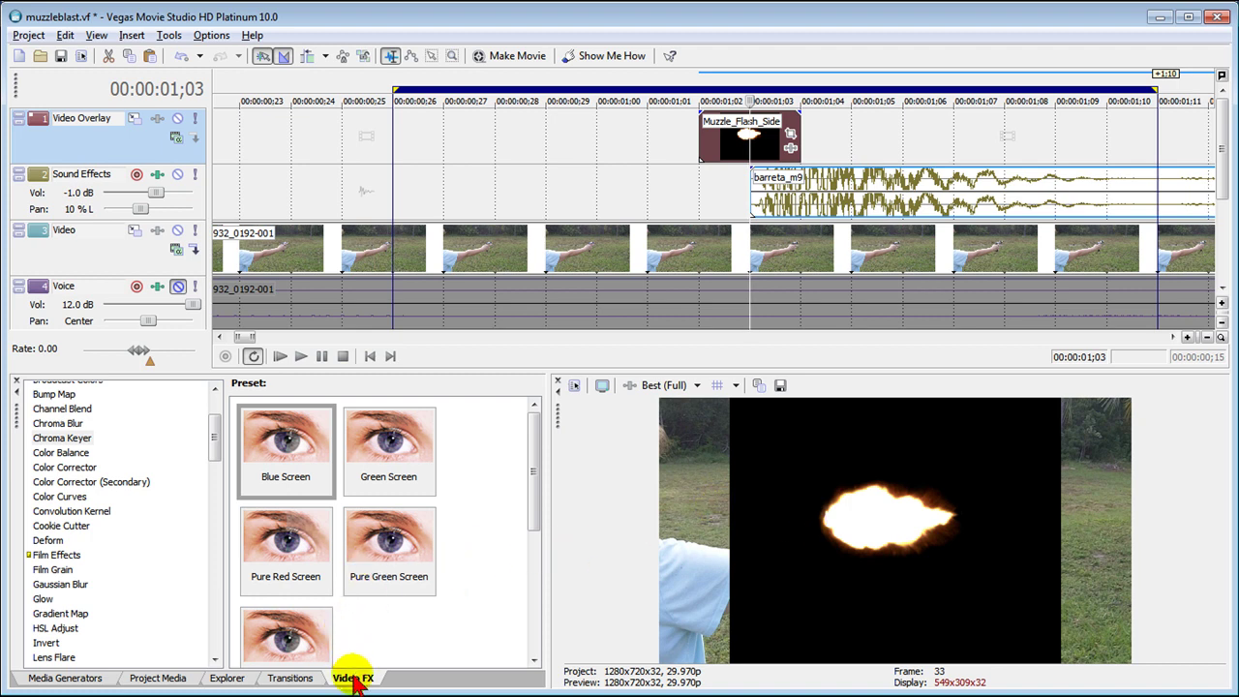
Apply Chroma Keyer's Blue Screen preset to the flash and key out black with the eyedropper.
left_click(74, 440)
left_click_drag(286, 445, 742, 142)
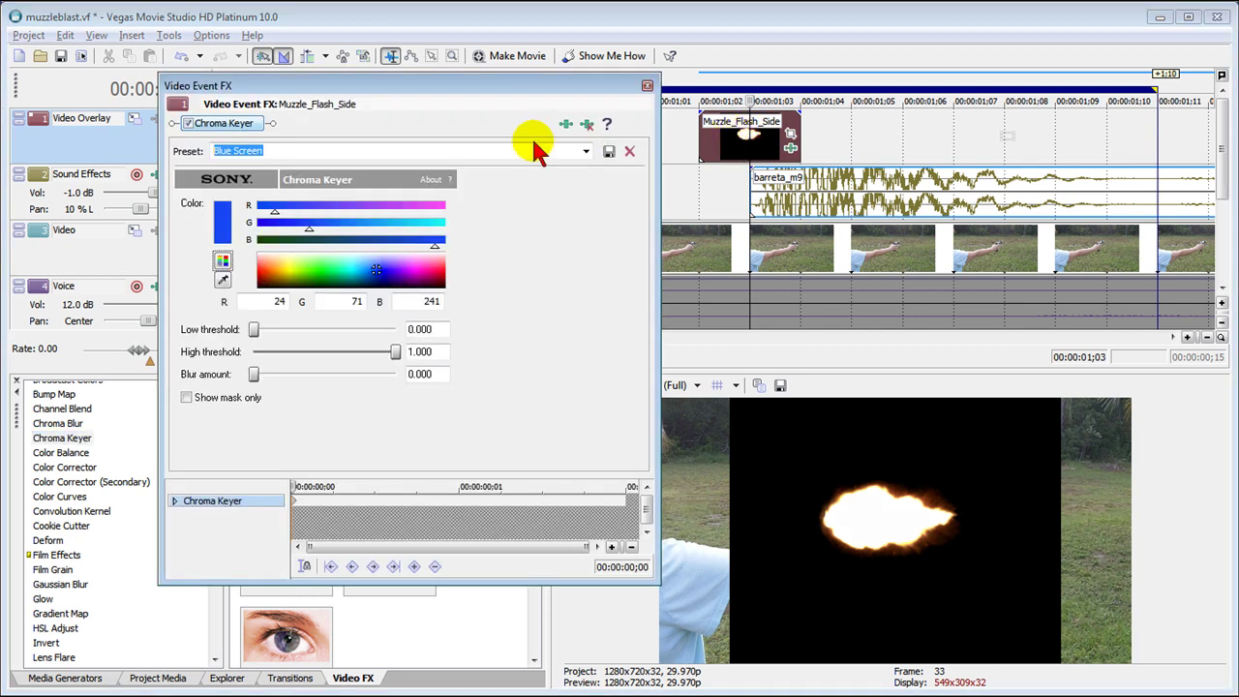
left_click(223, 281)
left_click(899, 431)
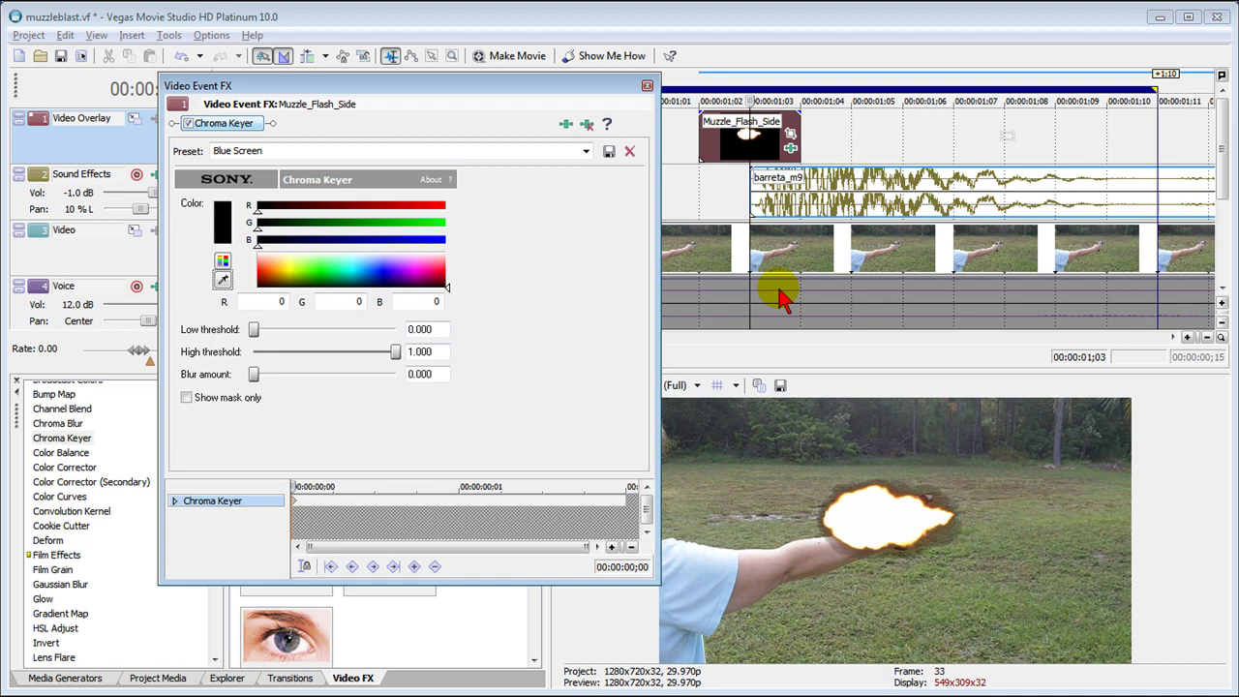
left_click(647, 85)
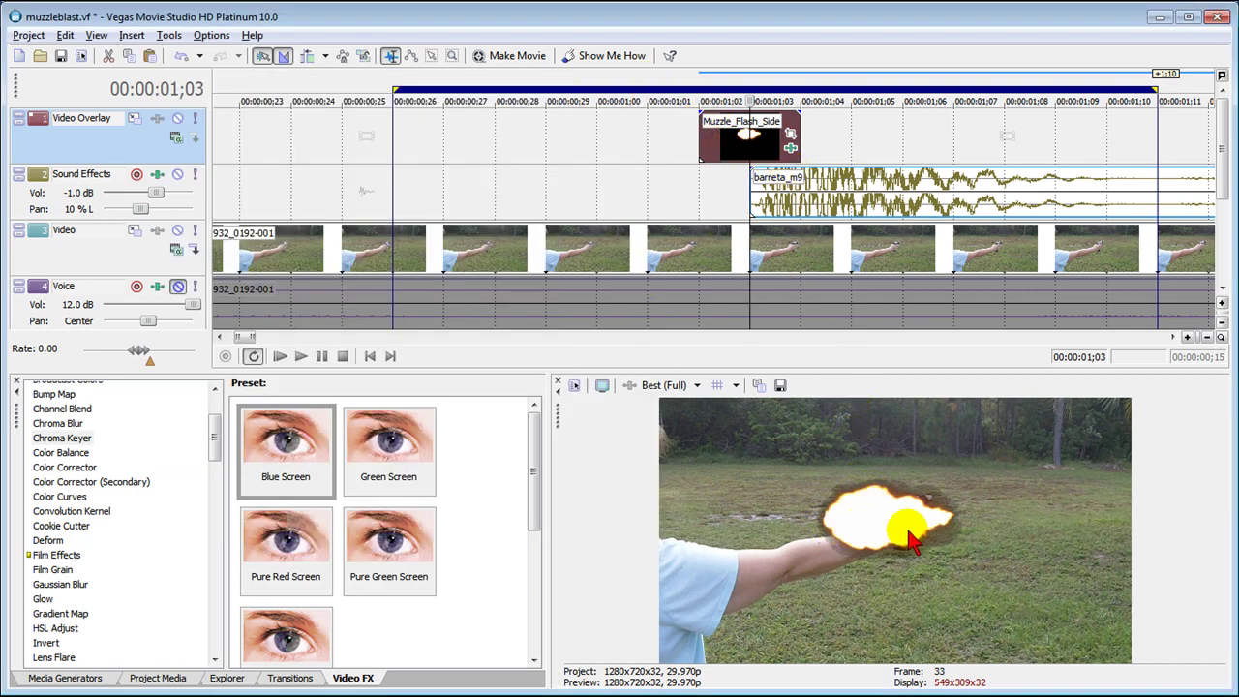
Flip the muzzle flash horizontally in Pan/Crop and move it to the muzzle (X 554.8, Y 320.2).
left_click(791, 135)
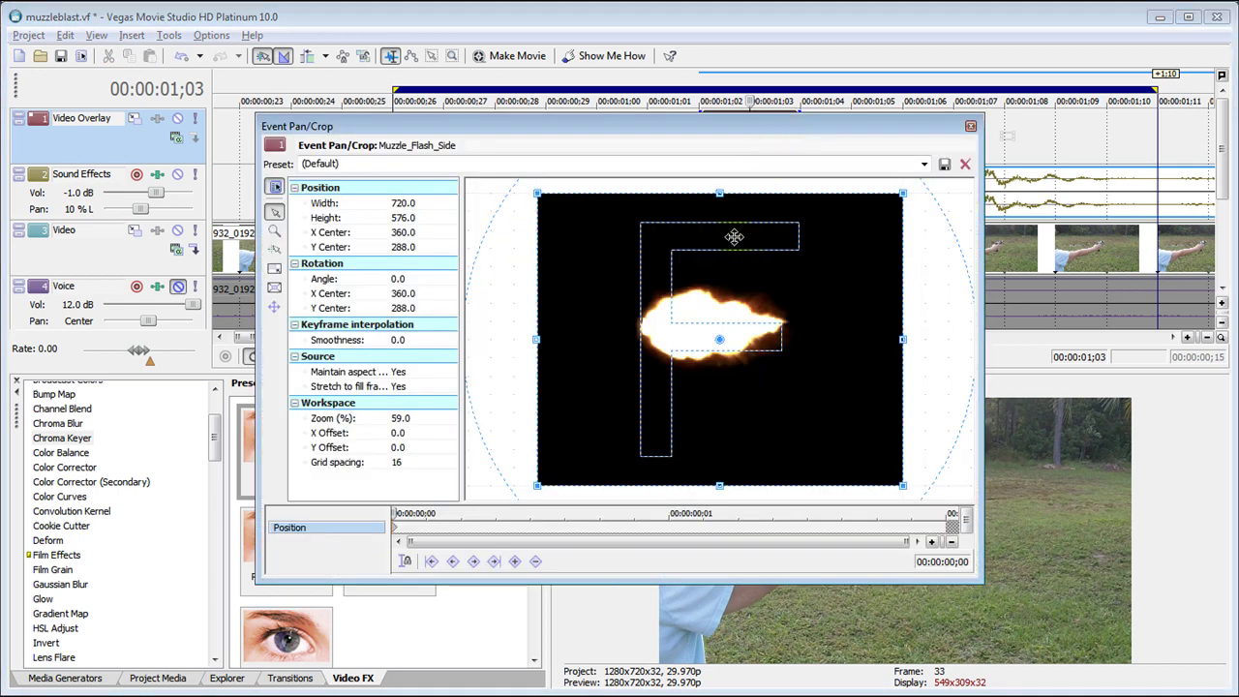
left_click_drag(708, 128, 468, 34)
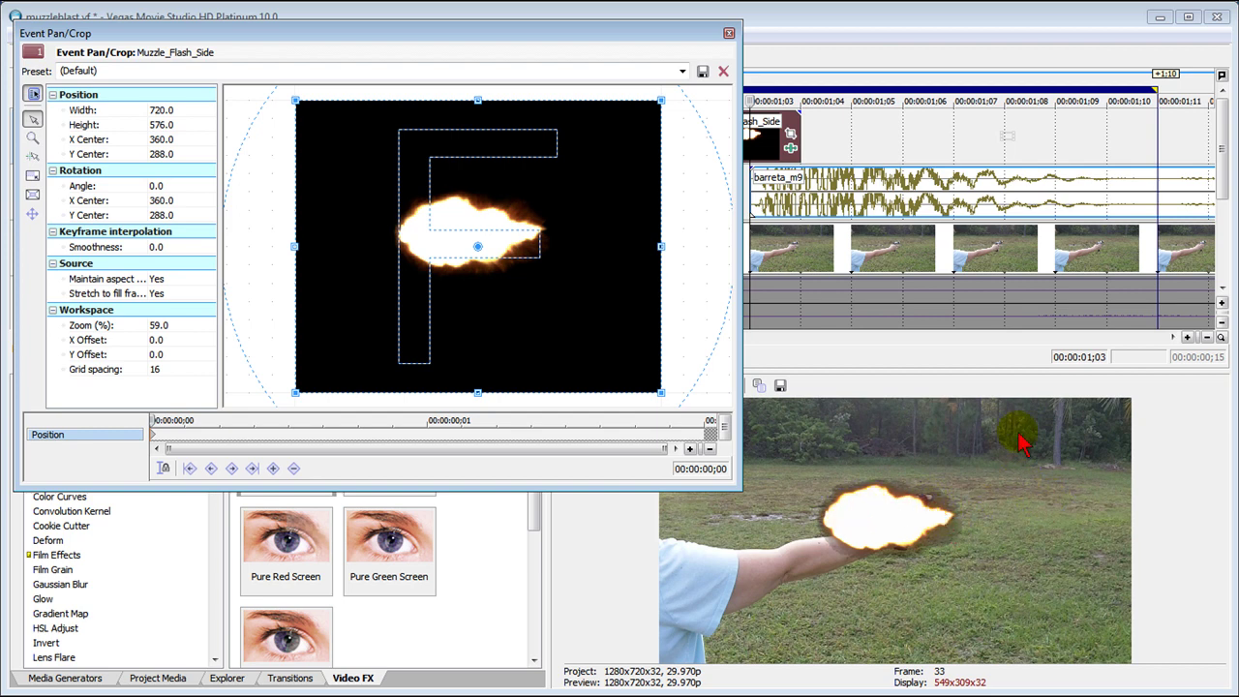
right_click(473, 266)
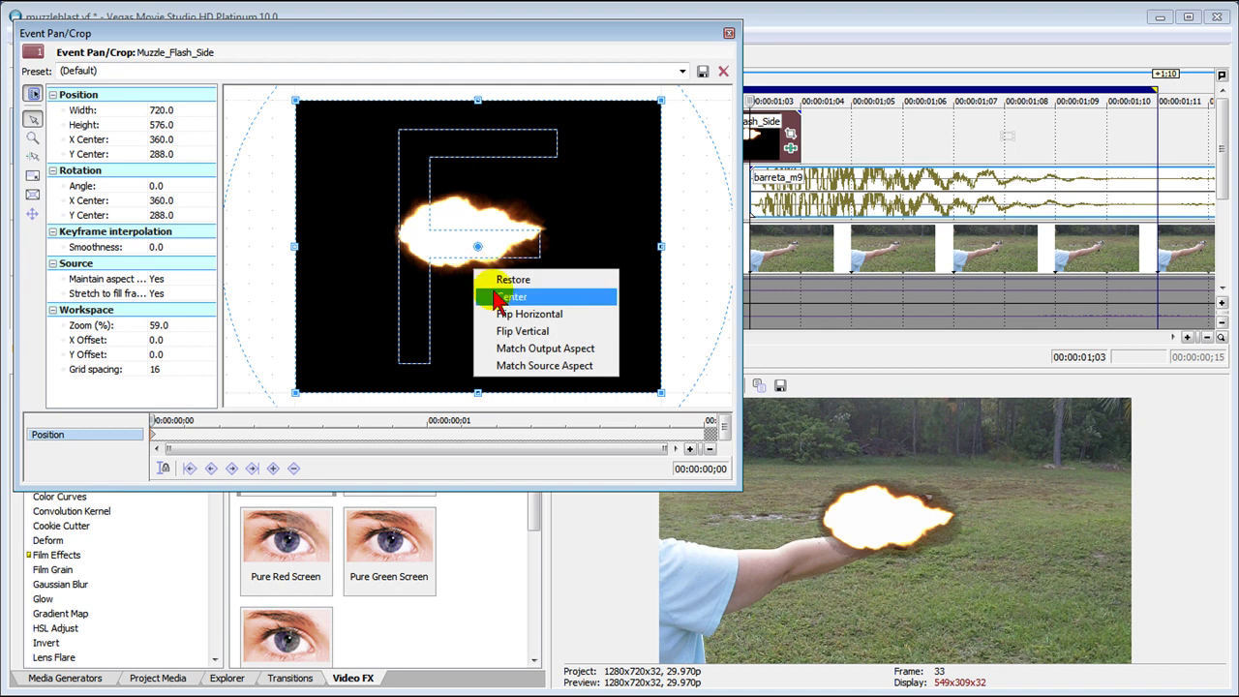
left_click(528, 316)
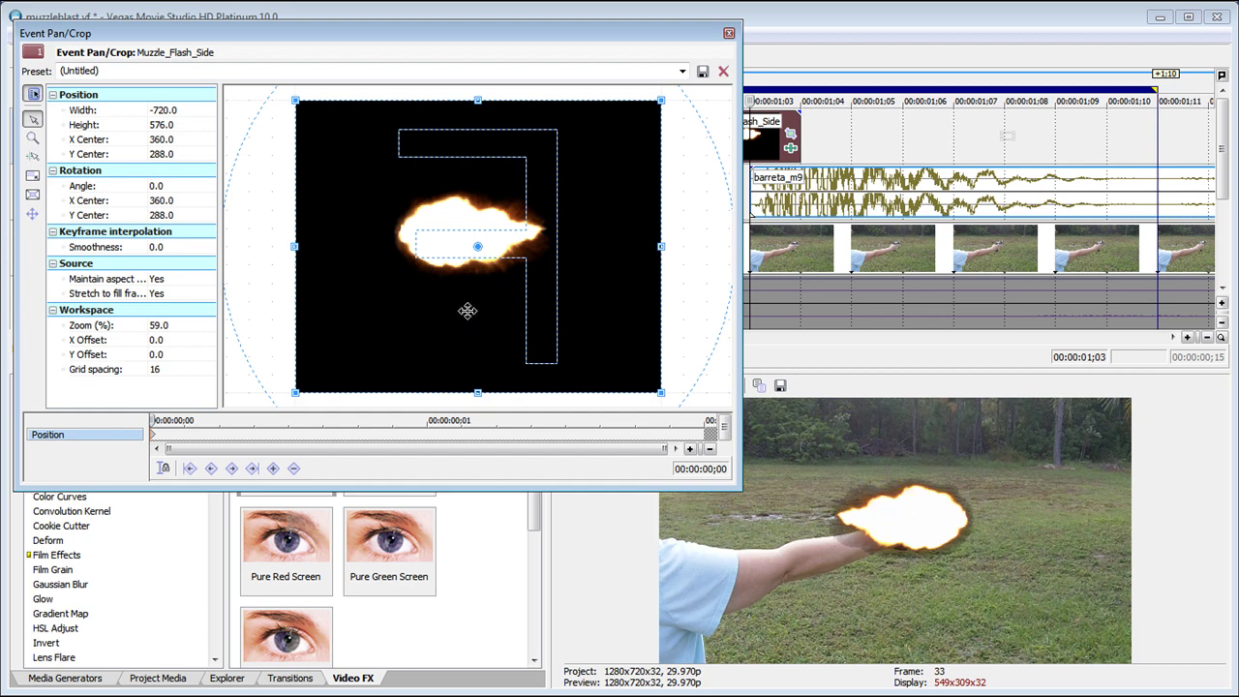
left_click_drag(467, 309, 467, 310)
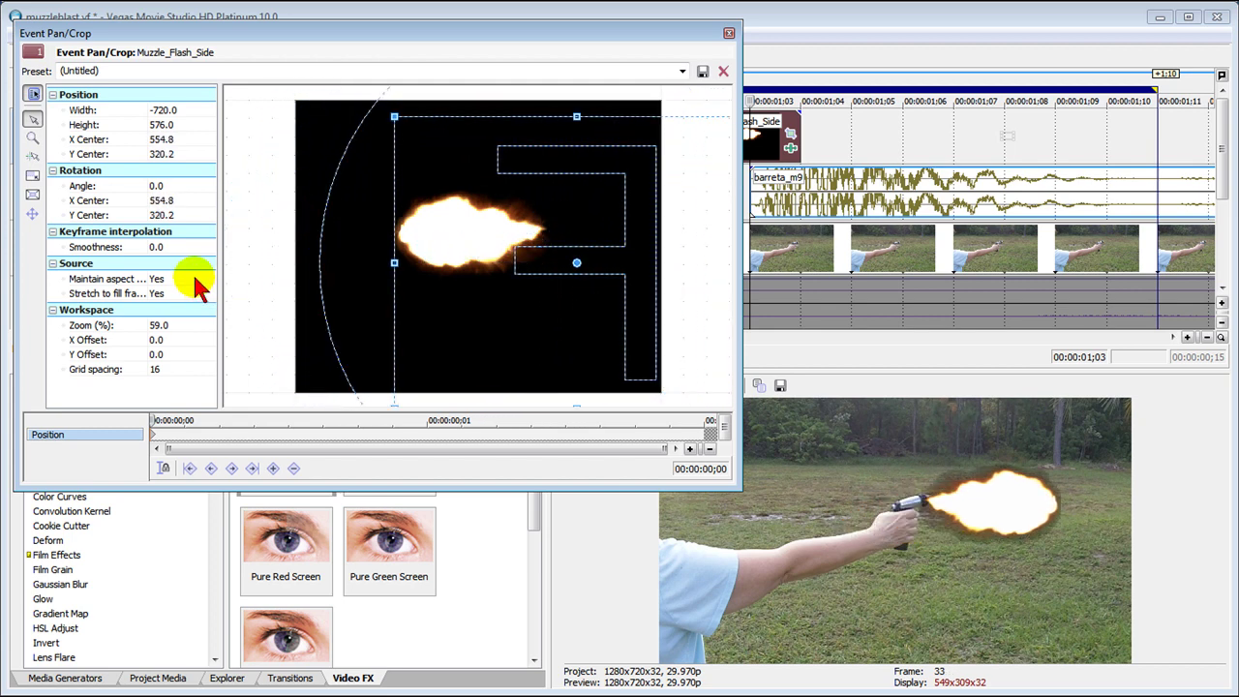
Set Maintain aspect ratio to No, stretch the flash longer, and nudge it up to the barrel.
left_click(194, 279)
left_click(186, 292)
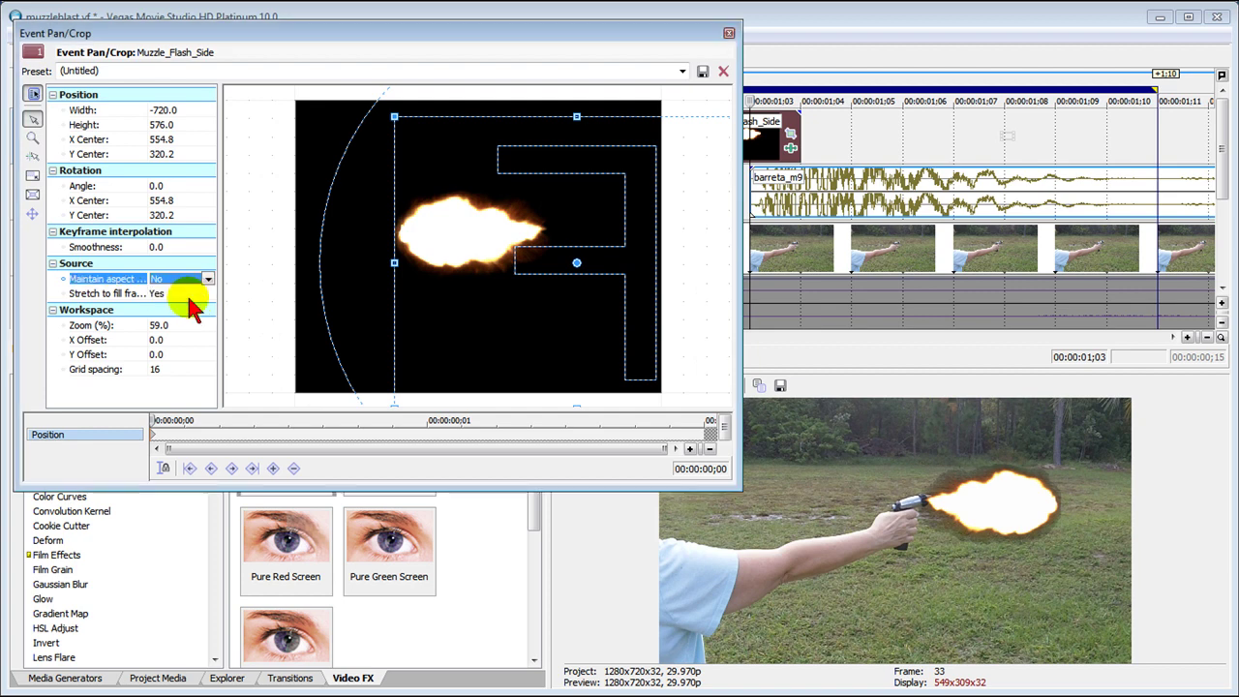
left_click(302, 305)
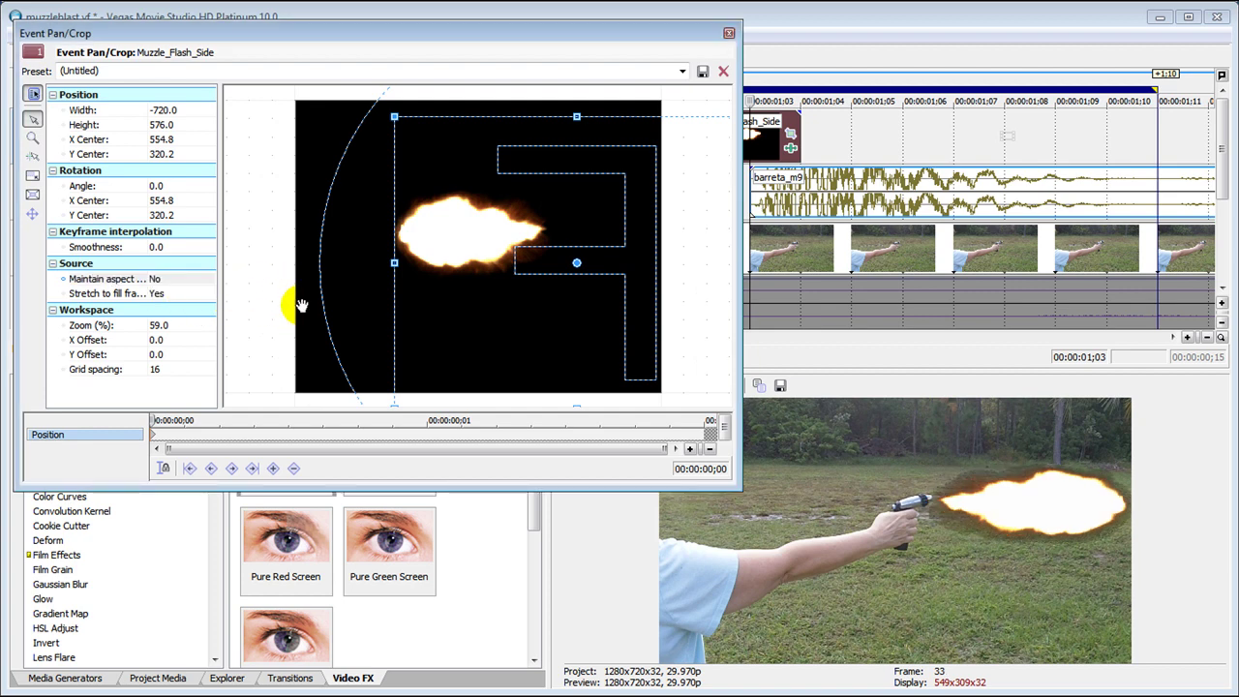
left_click_drag(388, 265, 425, 300)
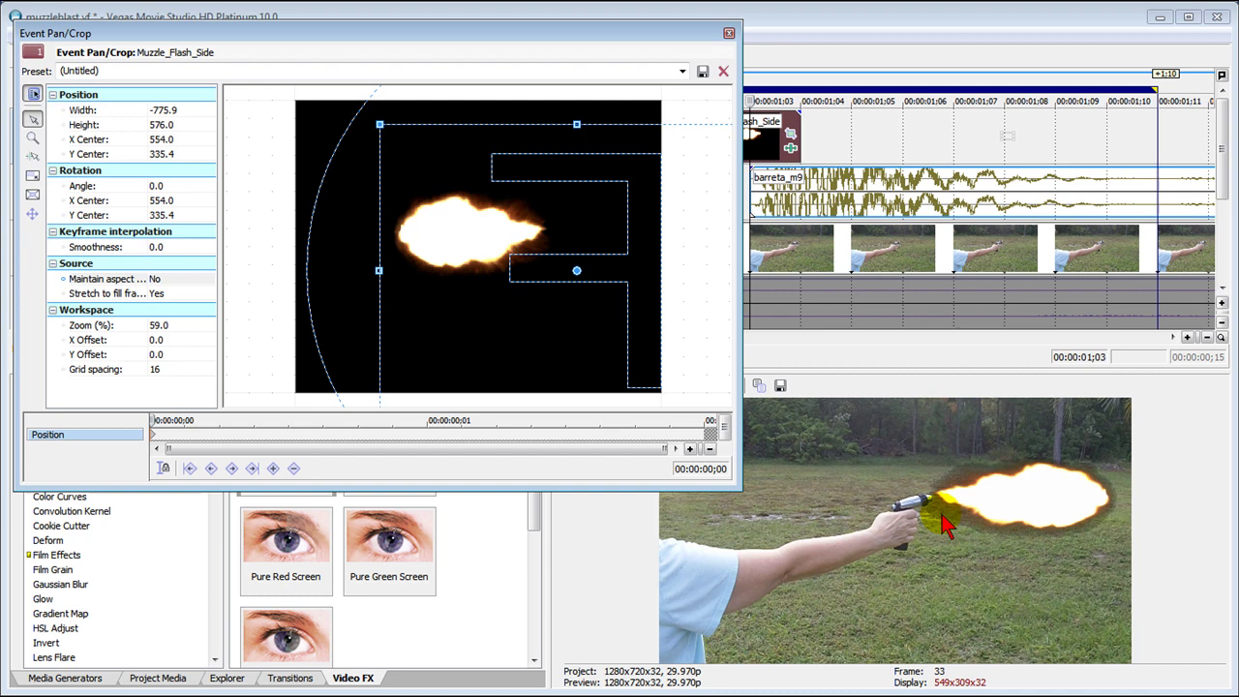
left_click_drag(944, 523, 941, 514)
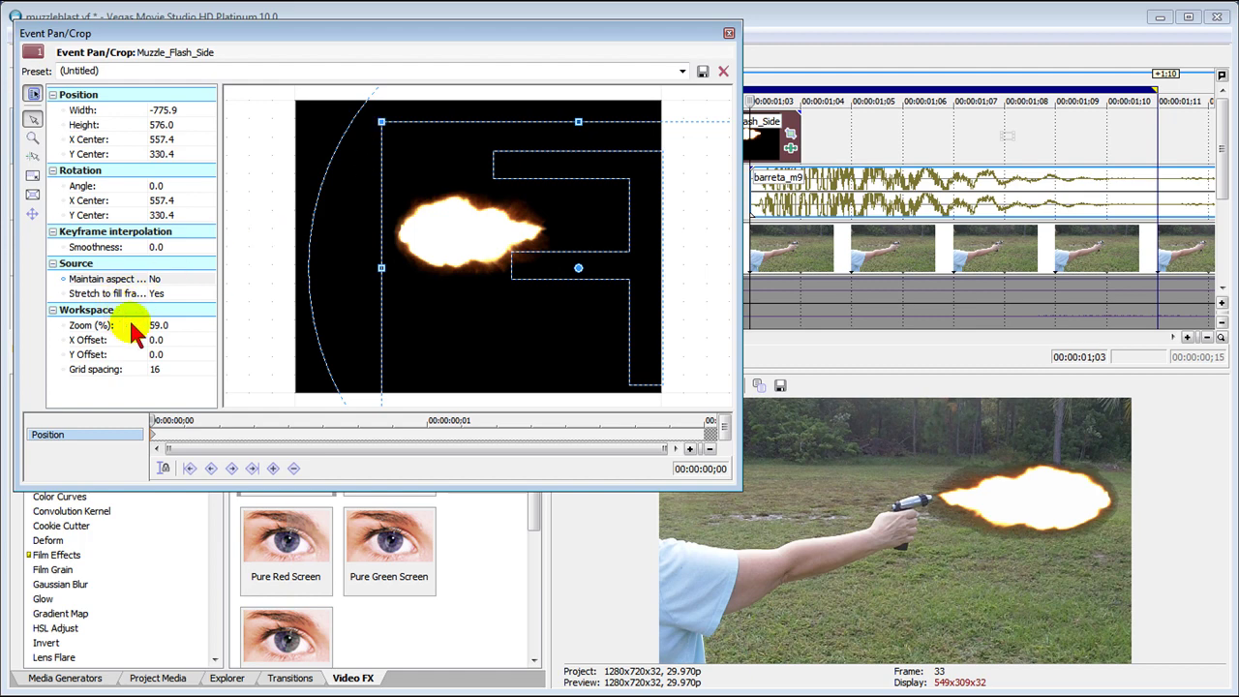
Rotate the flash to about -9.5° and re-centre it at X 560.0, Y 325.1.
left_click(194, 327)
left_click(207, 325)
left_click_drag(210, 326, 166, 339)
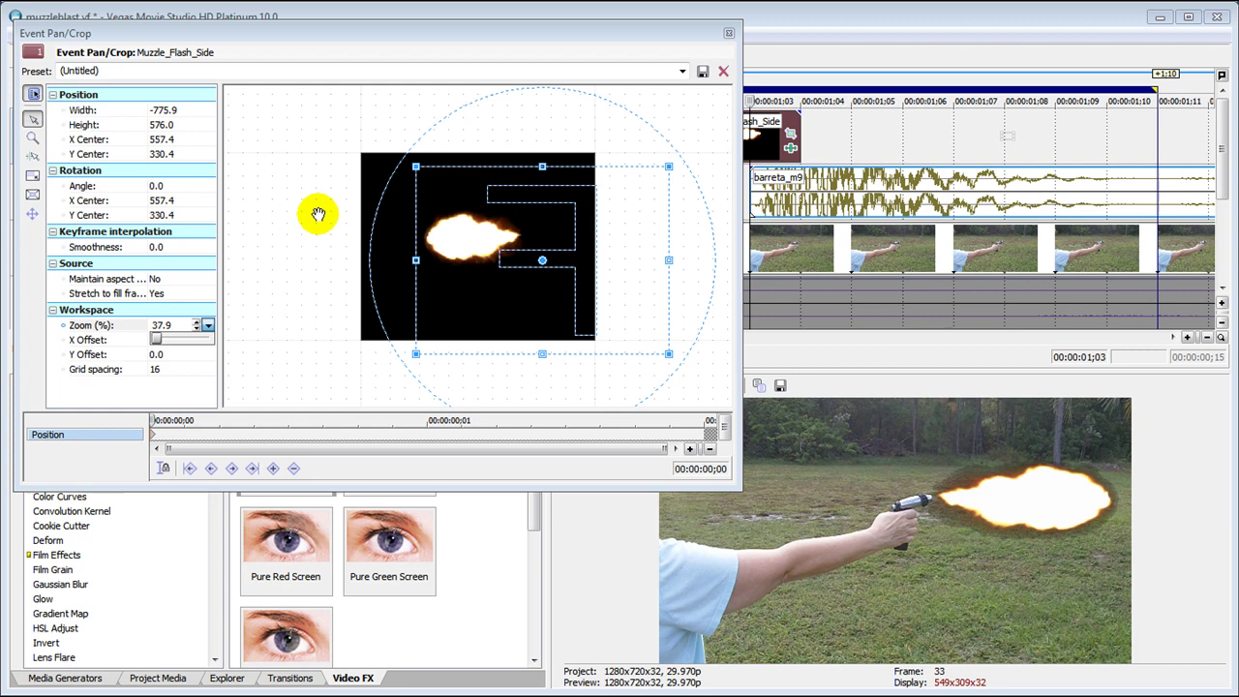
left_click_drag(401, 172, 386, 199)
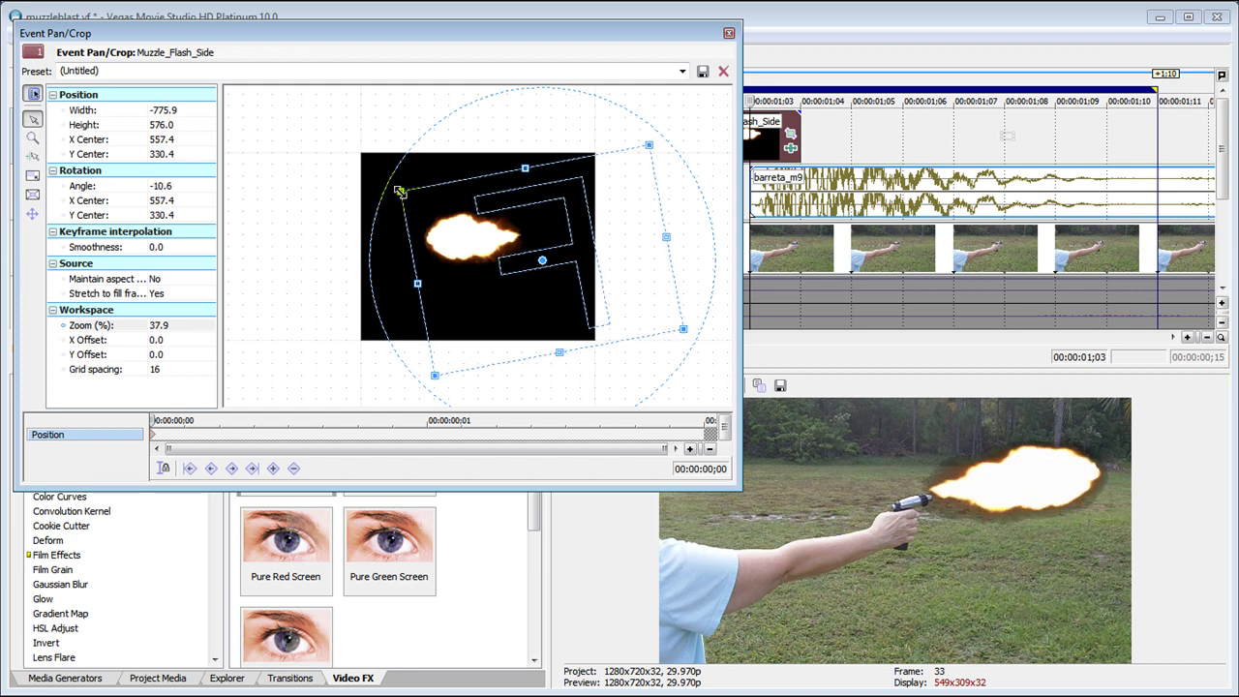
left_click_drag(395, 192, 392, 189)
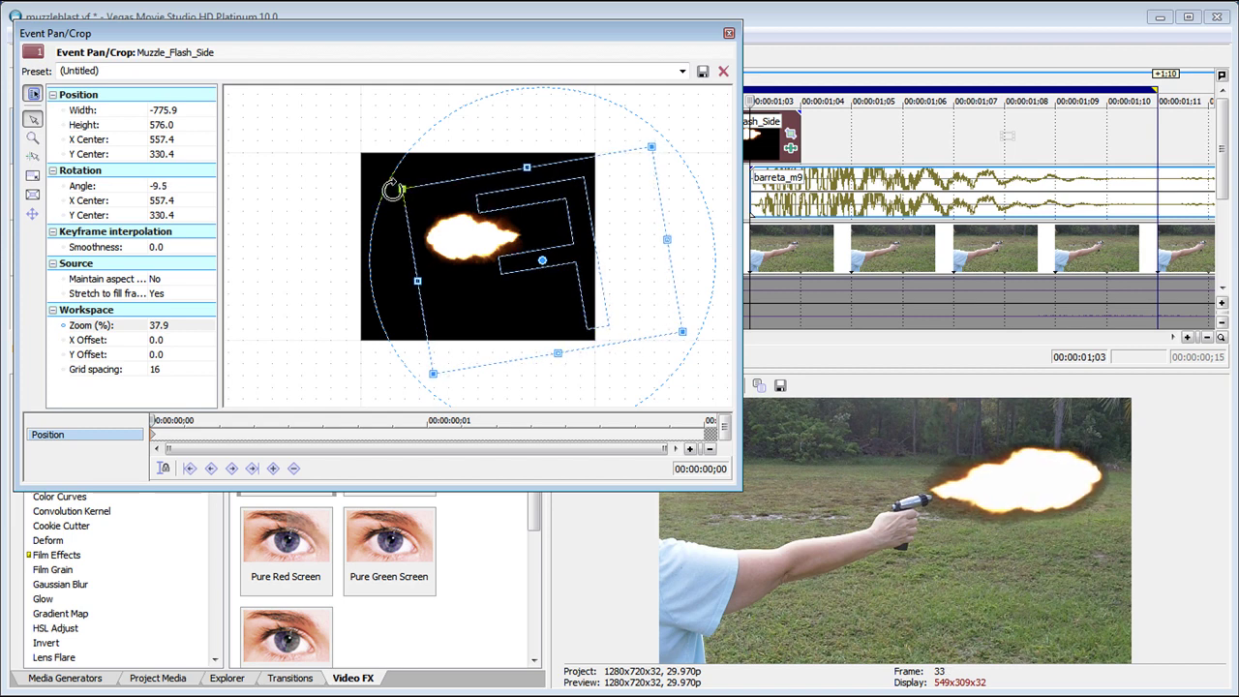
mouse_move(452, 229)
left_mouse_down()
mouse_move(442, 227)
mouse_move(453, 229)
left_mouse_up()
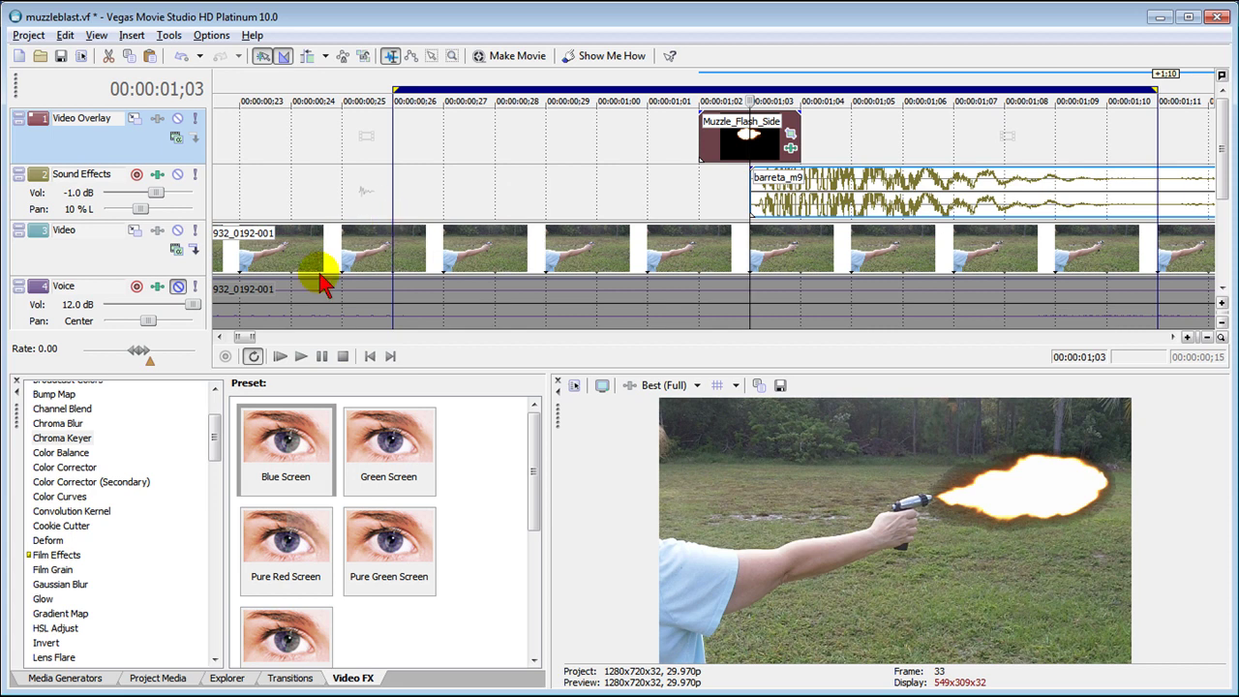
Play the clip, then step frame by frame to where the muzzle flash appears.
left_click(300, 357)
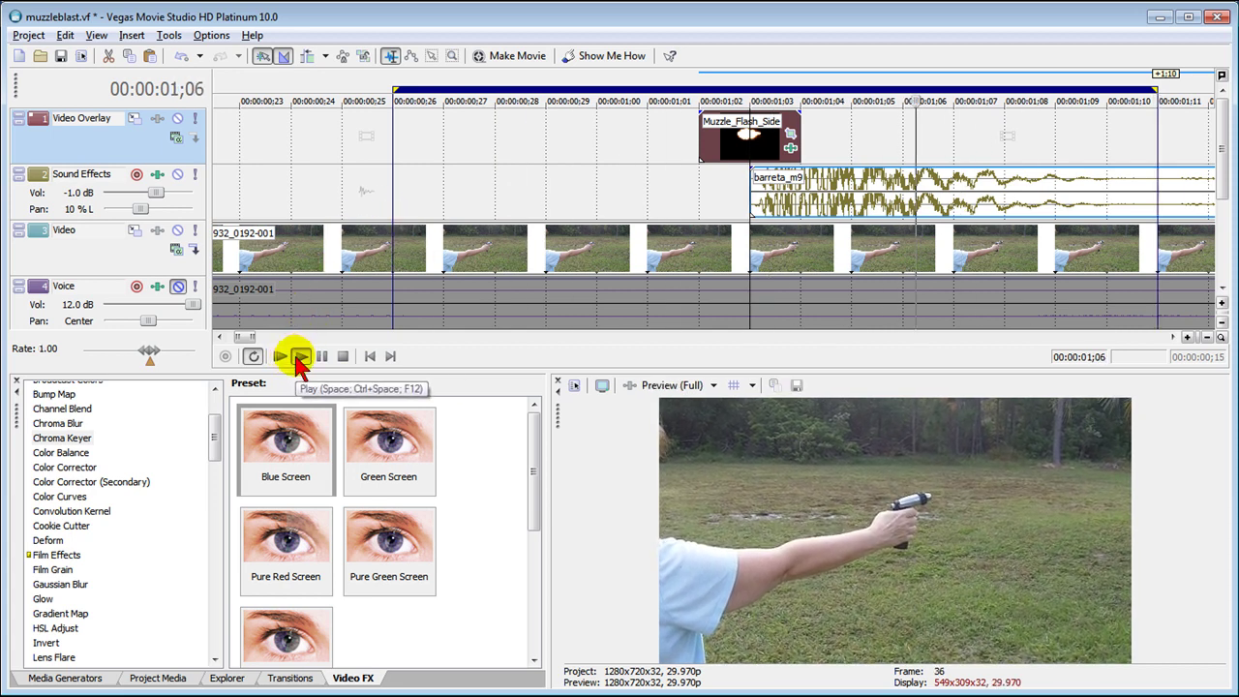
left_click(323, 356)
left_click(343, 356)
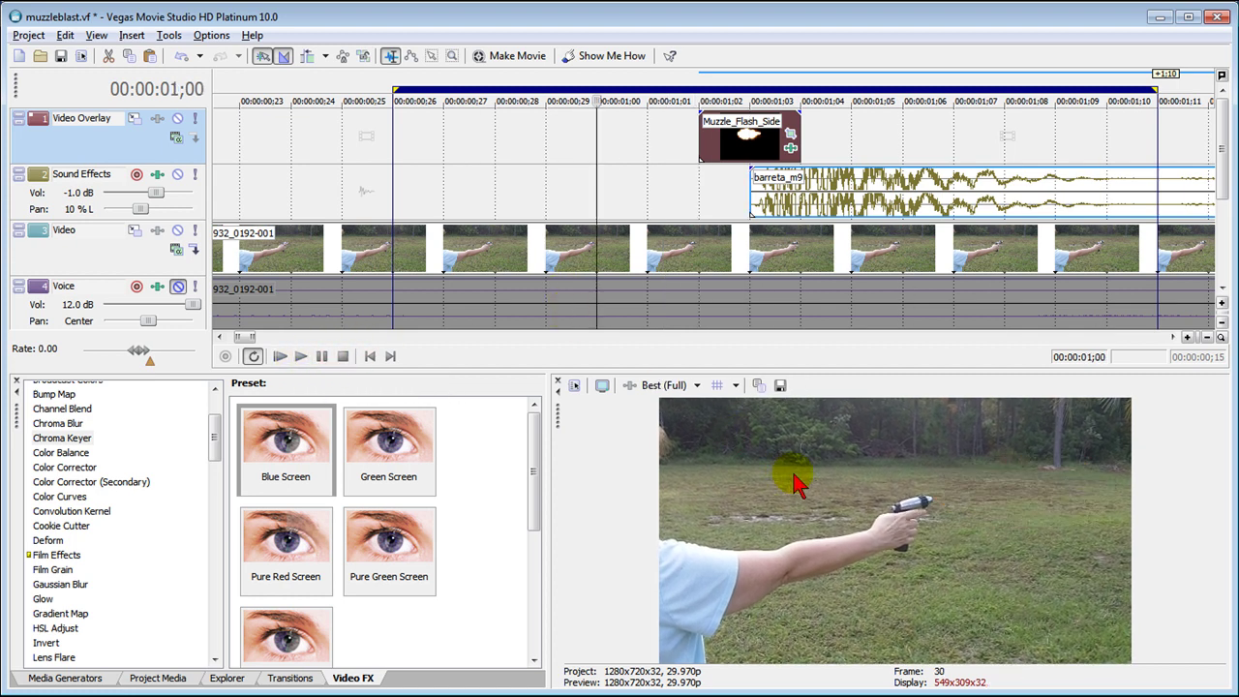
key("Right")
key("Right")
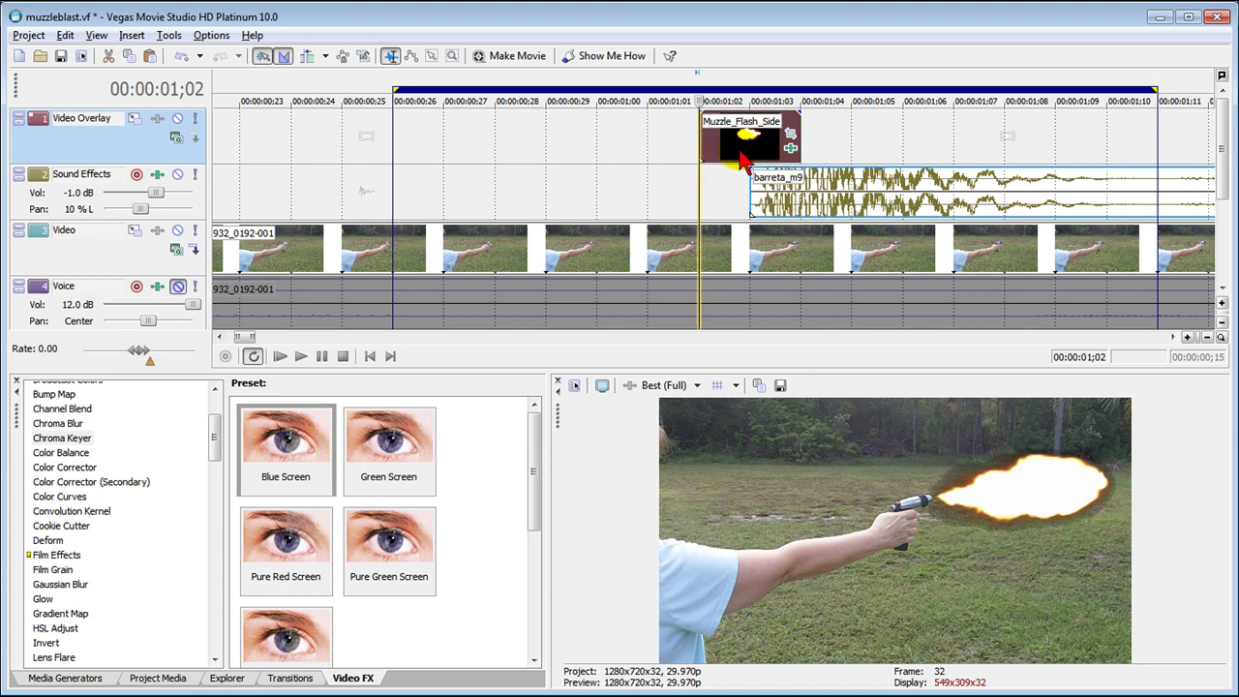
Shift the flash and grouped gunshot one frame later and replay the shot to check it.
left_click_drag(753, 155, 763, 155)
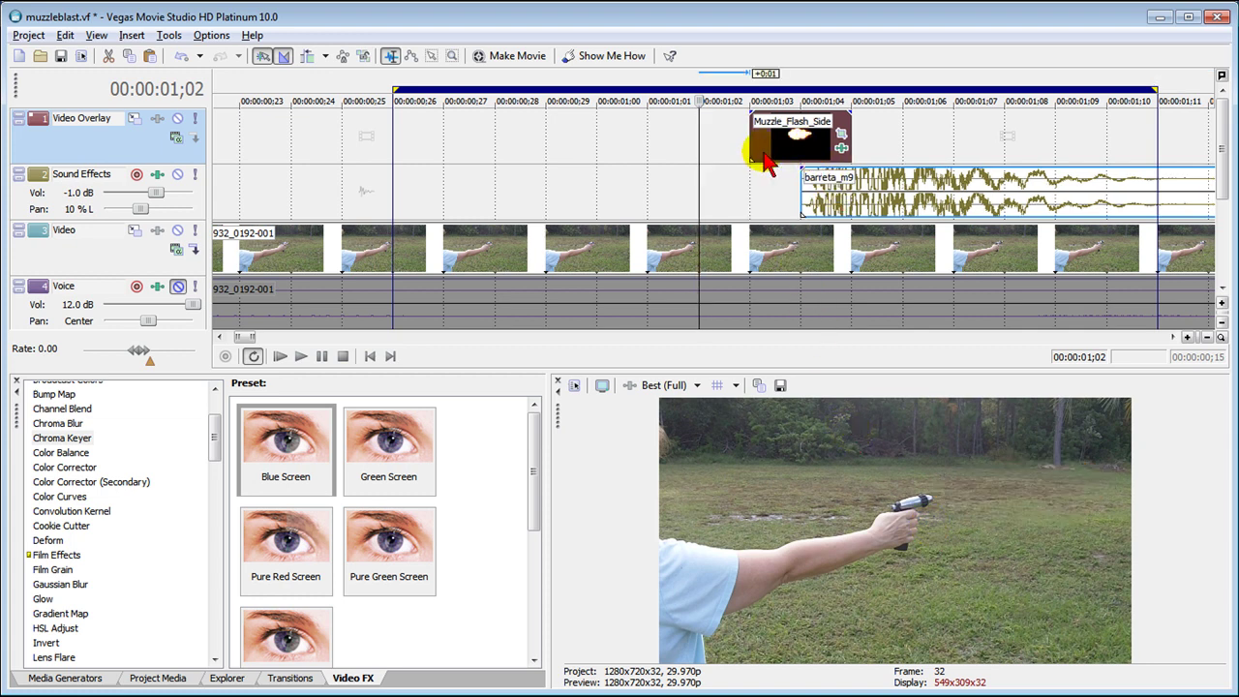
left_click(498, 132)
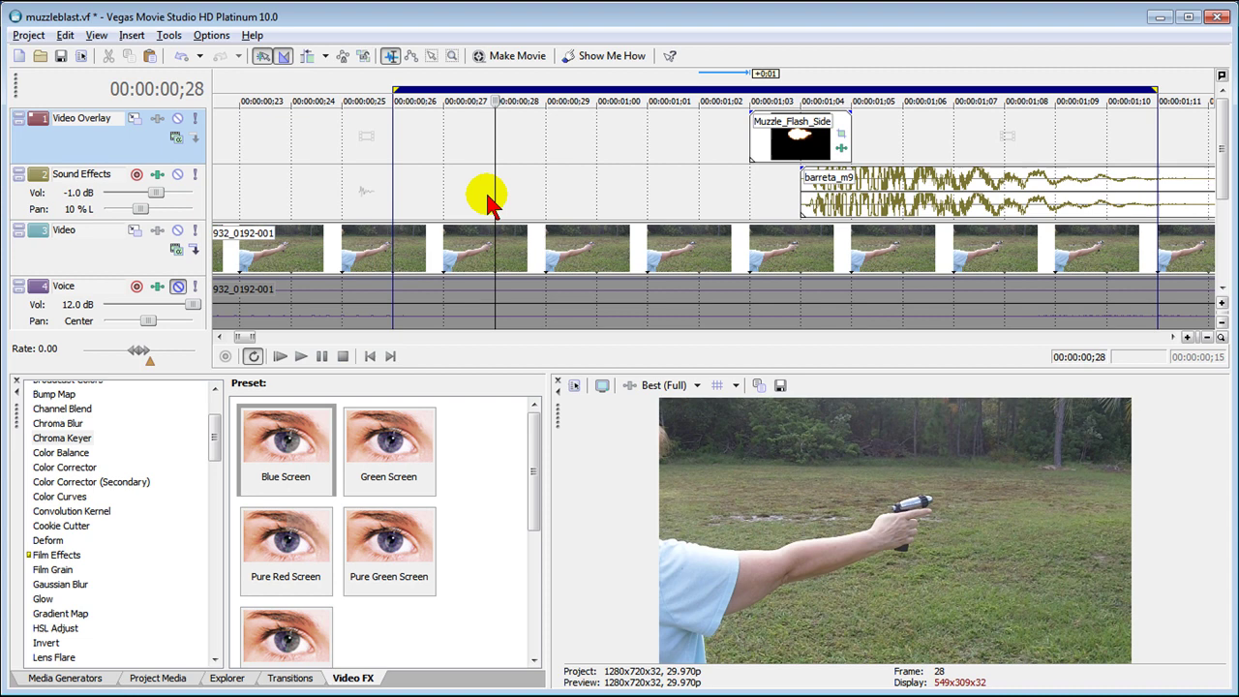
left_click(300, 356)
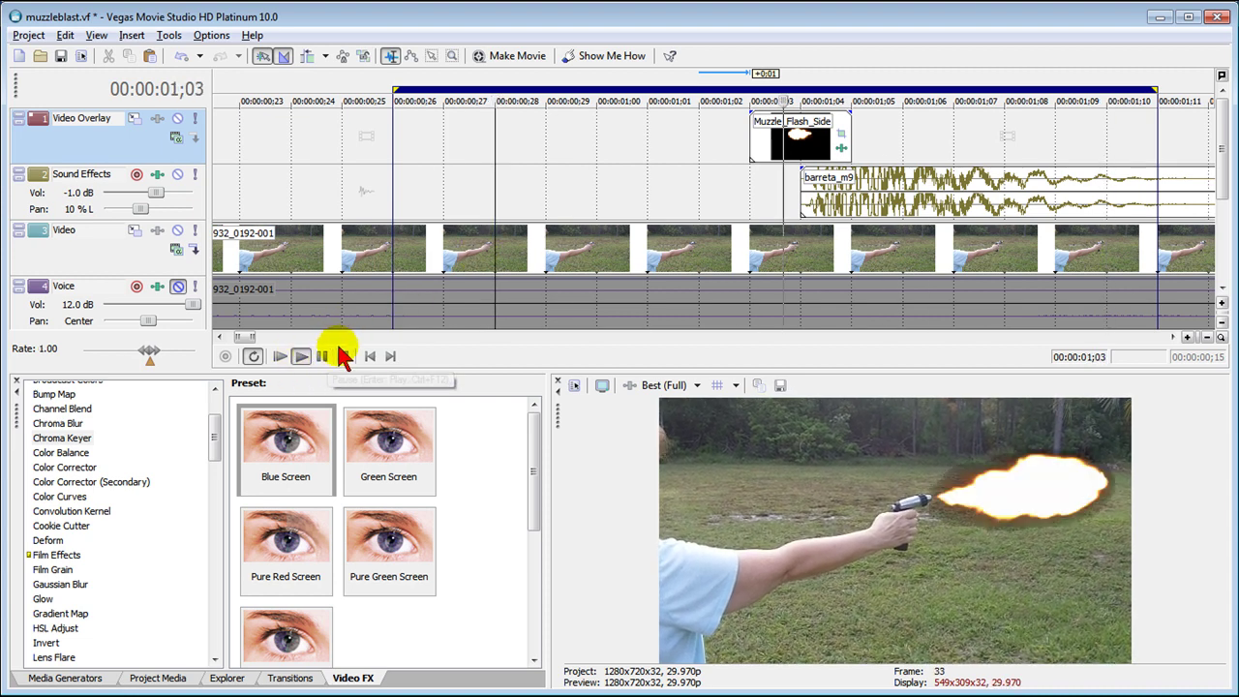
left_click(322, 357)
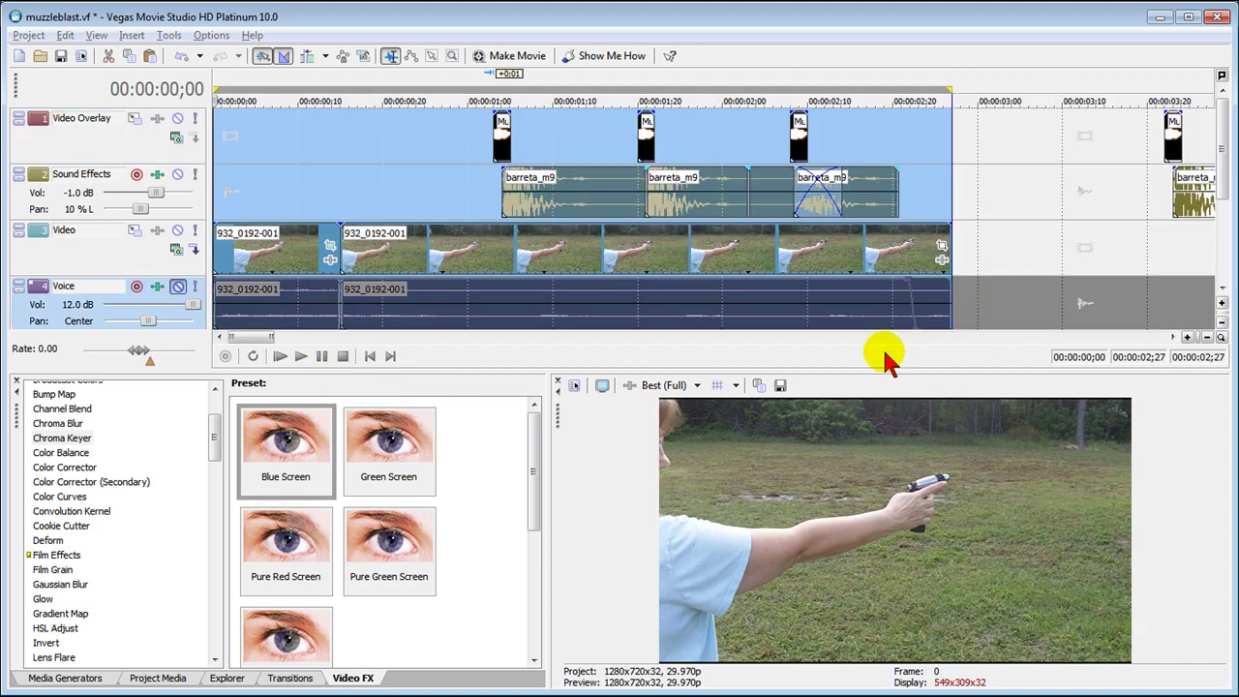
Mute the Video Overlay flash and Sound Effects gunshot tracks, leaving Voice unmuted.
left_click(178, 119)
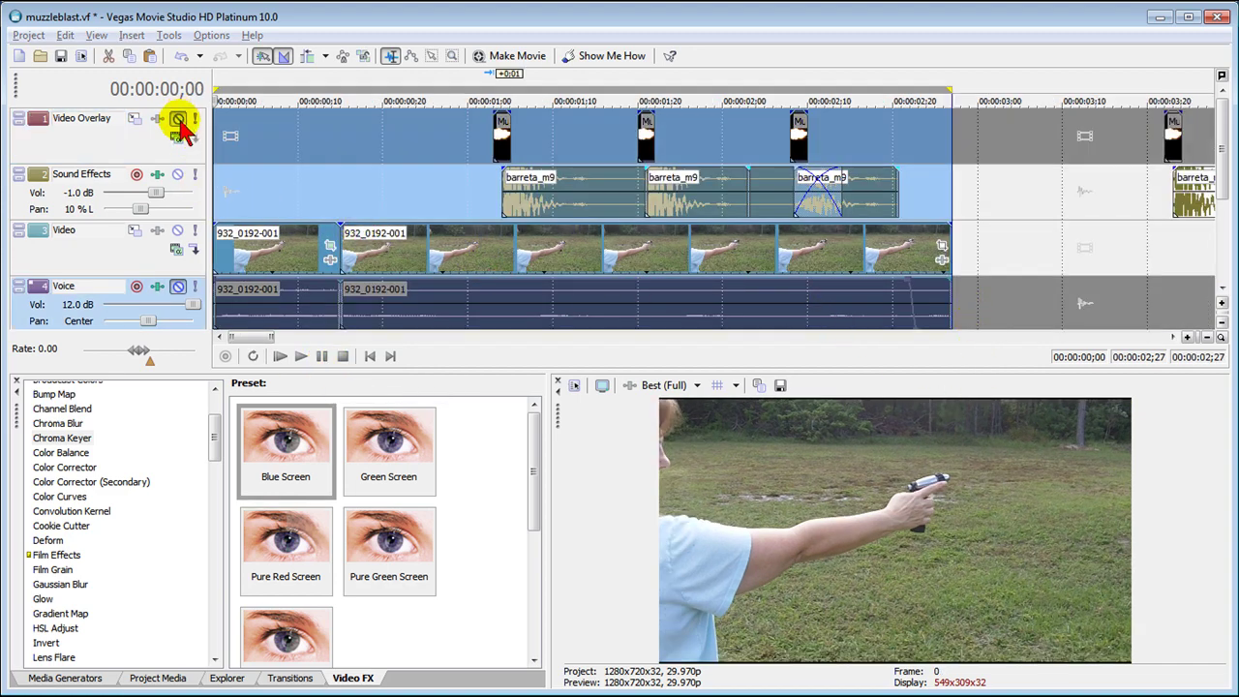
left_click(178, 174)
left_click(179, 286)
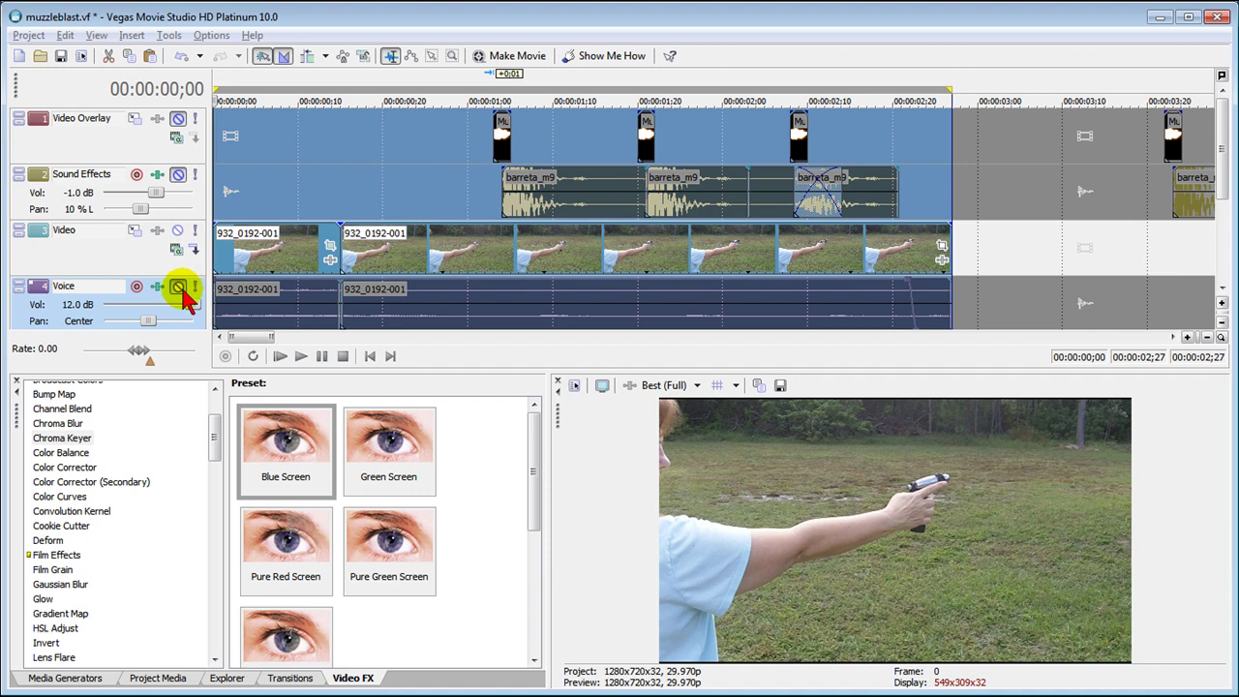
left_click(180, 288)
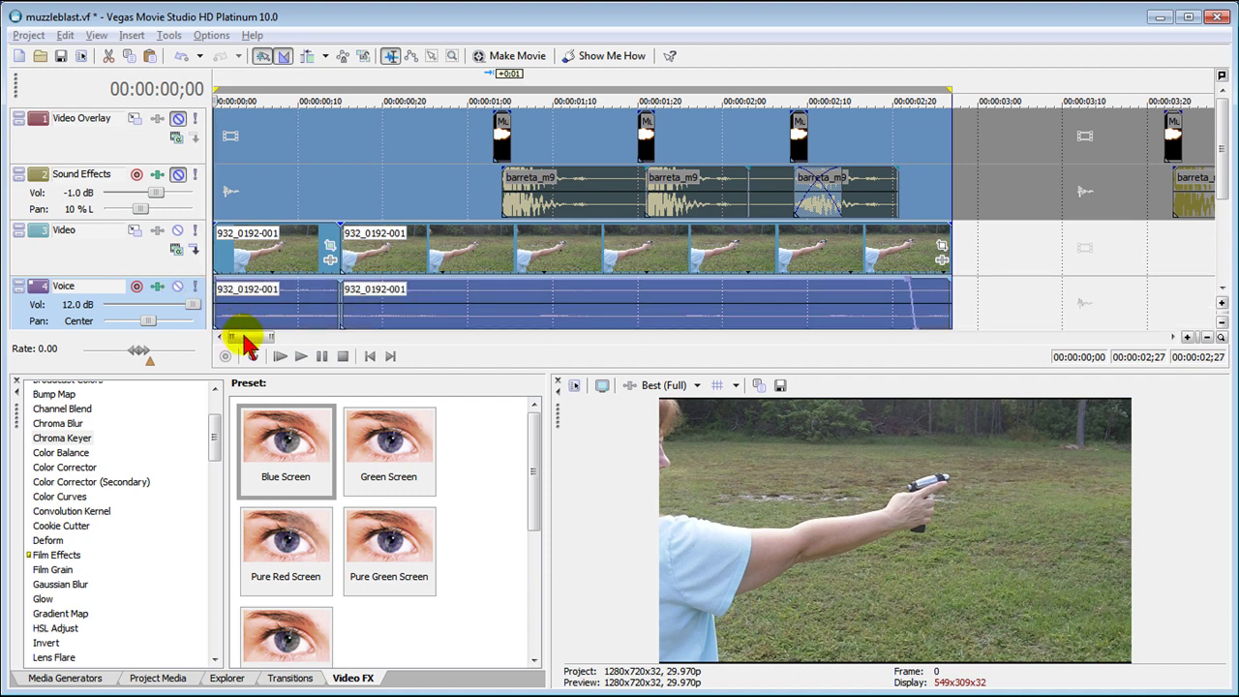
Play the footage without the effects, then unmute the Video Overlay flash track.
left_click(279, 358)
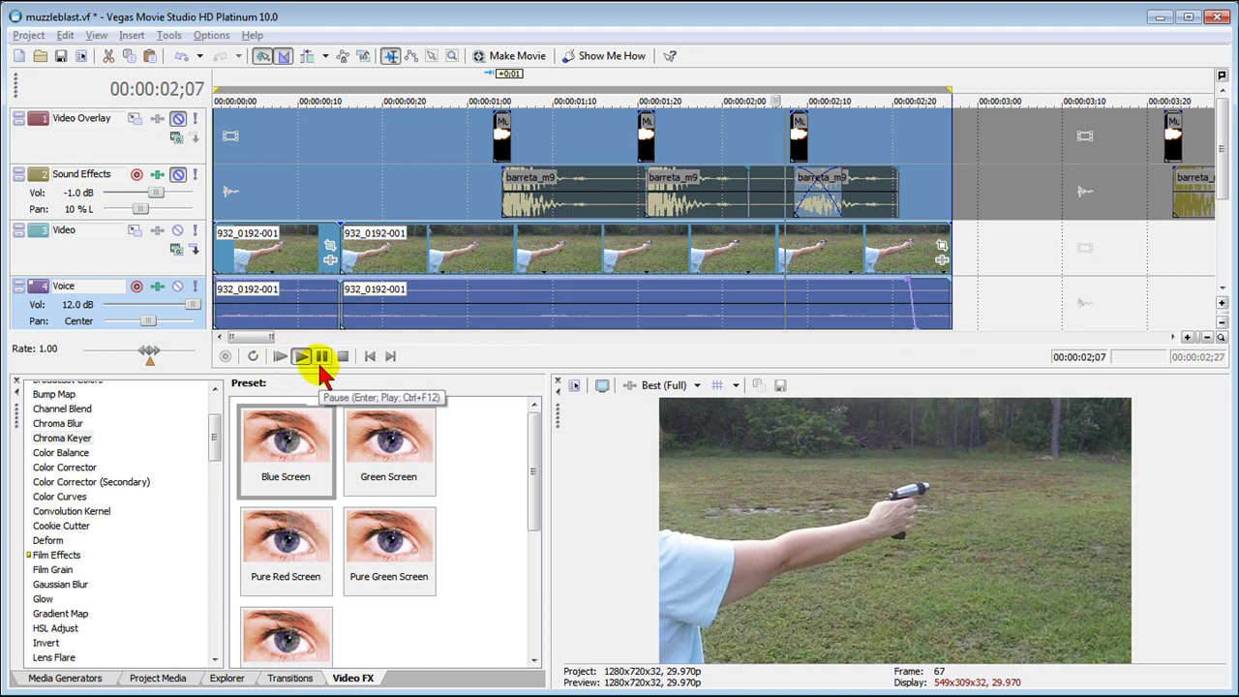
left_click(322, 358)
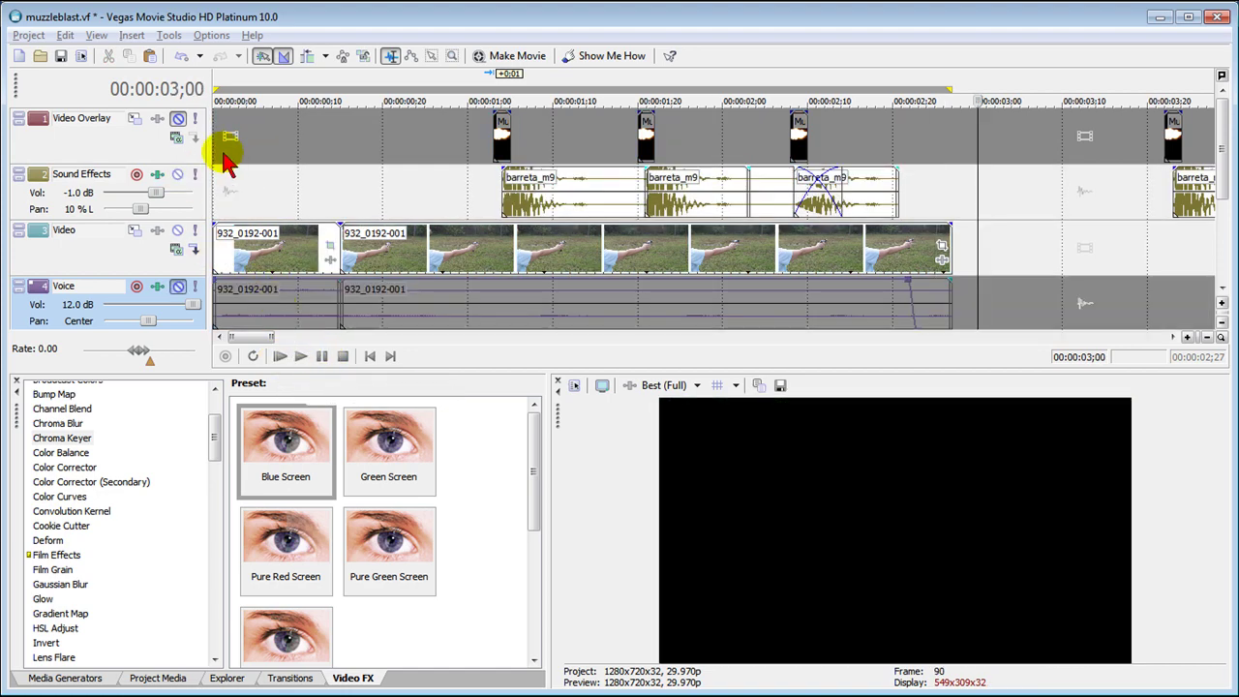
left_click(178, 118)
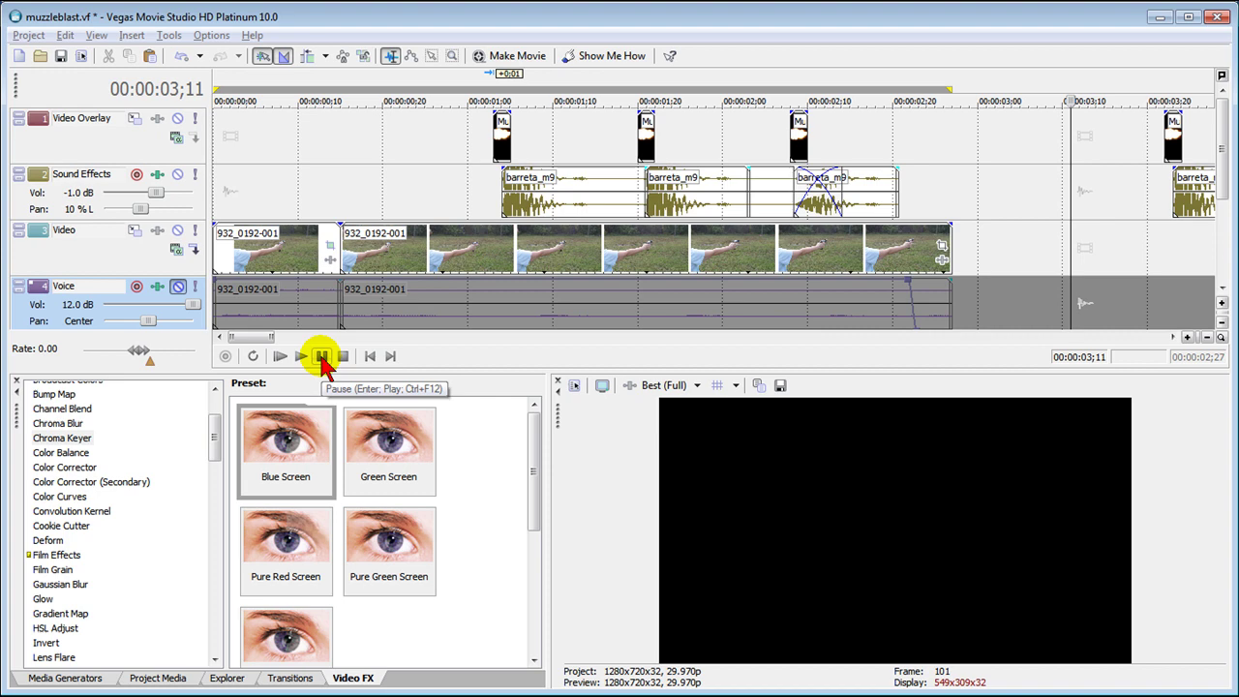
left_click(570, 206)
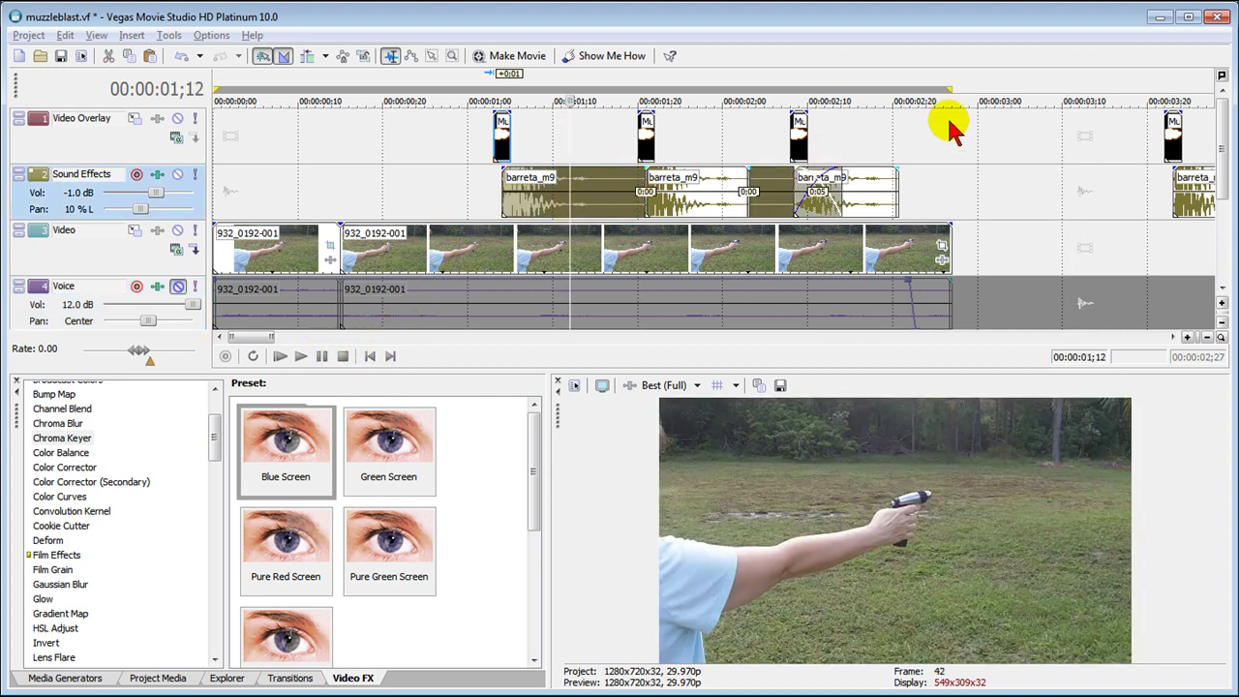
left_click(1173, 153)
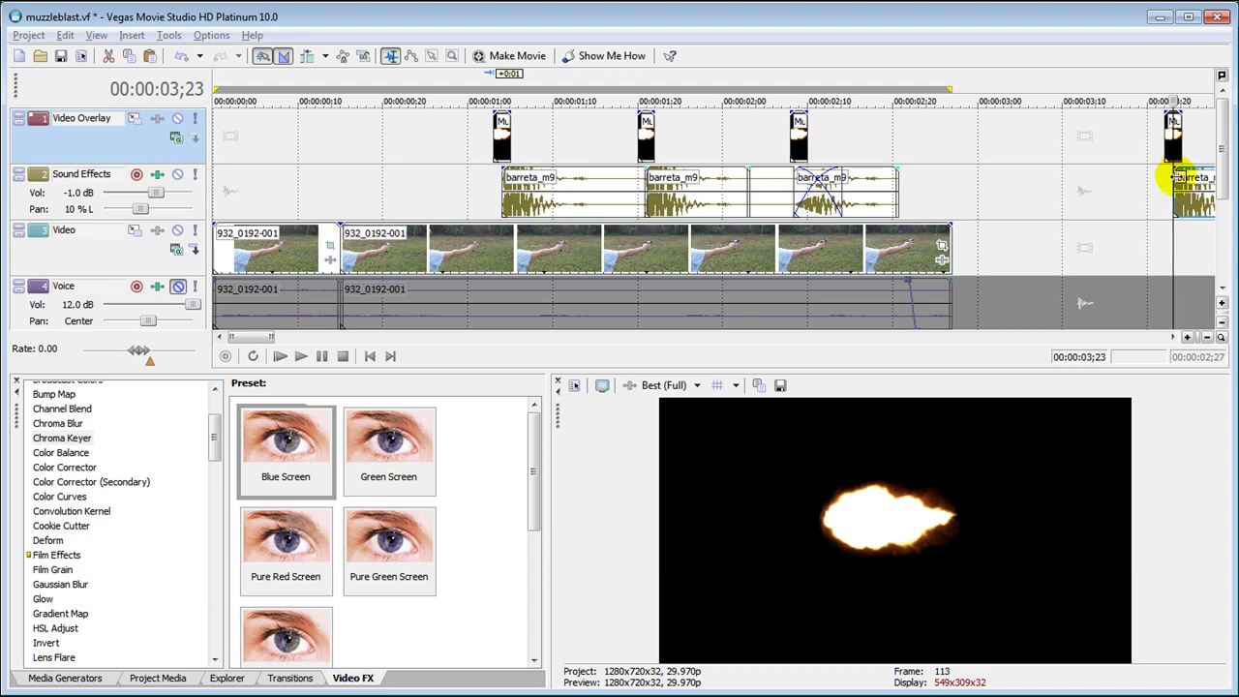
left_click(502, 209)
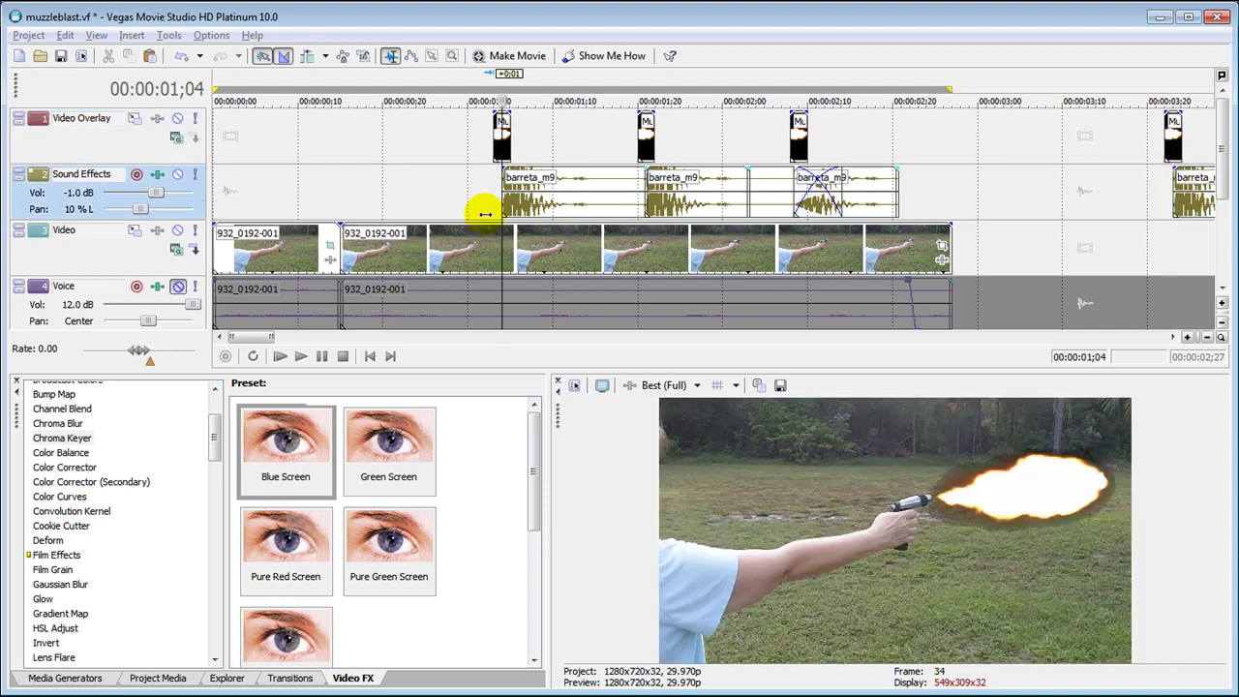